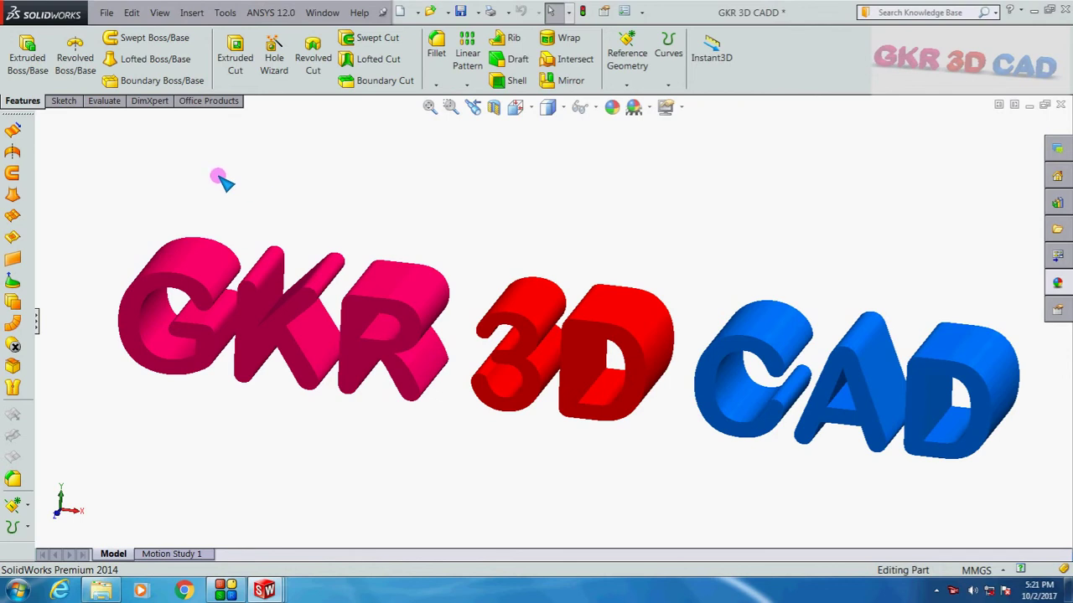
Create a new blank part document, Part5, and select its Front Plane.
click(107, 14)
click(134, 42)
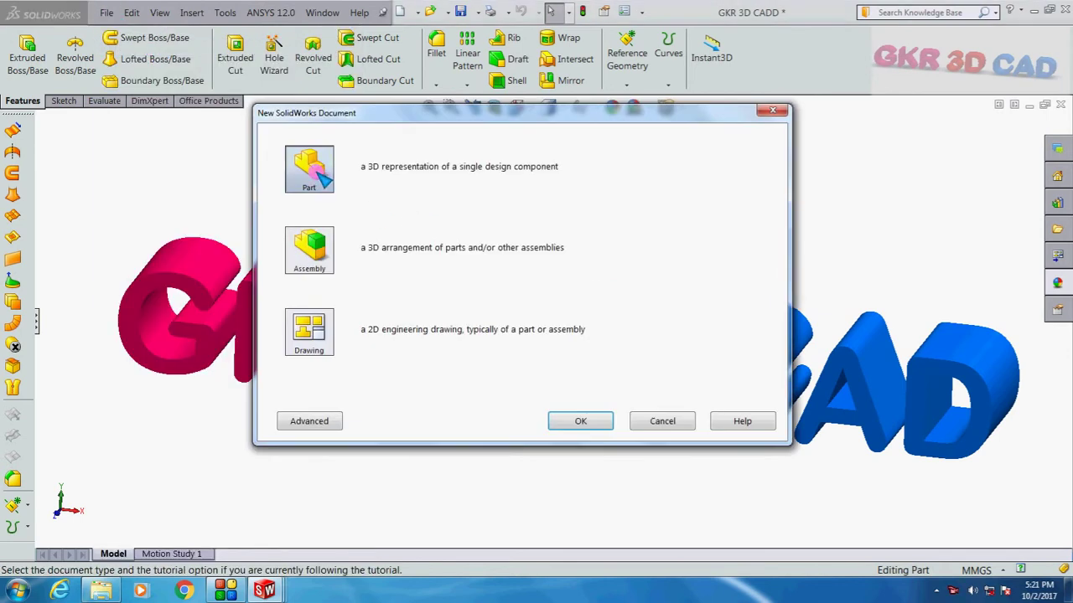
click(580, 427)
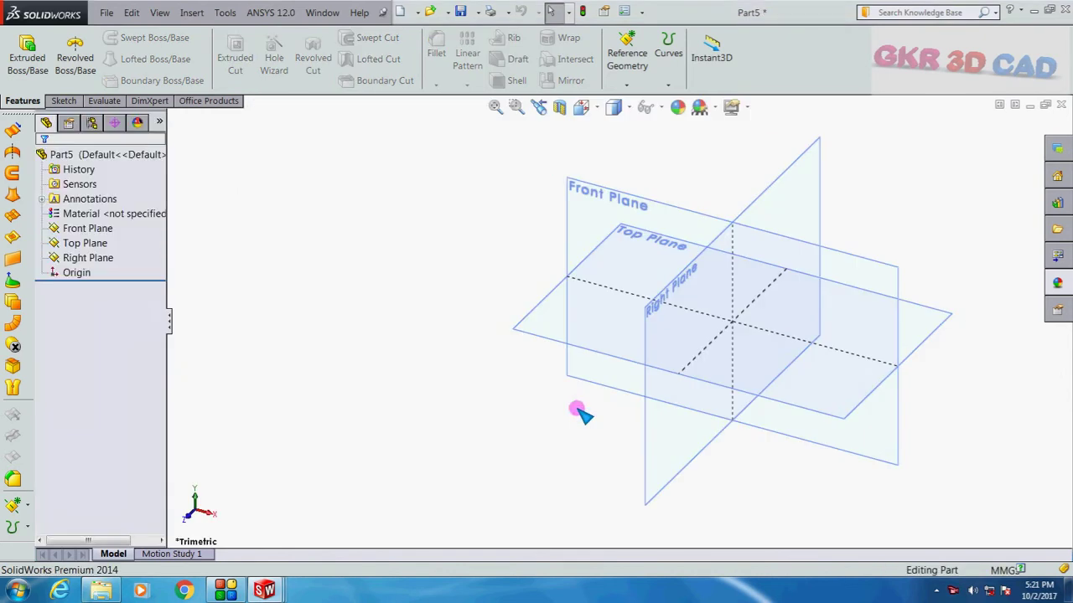
scroll(743, 311, up, 2)
scroll(869, 306, down, 3)
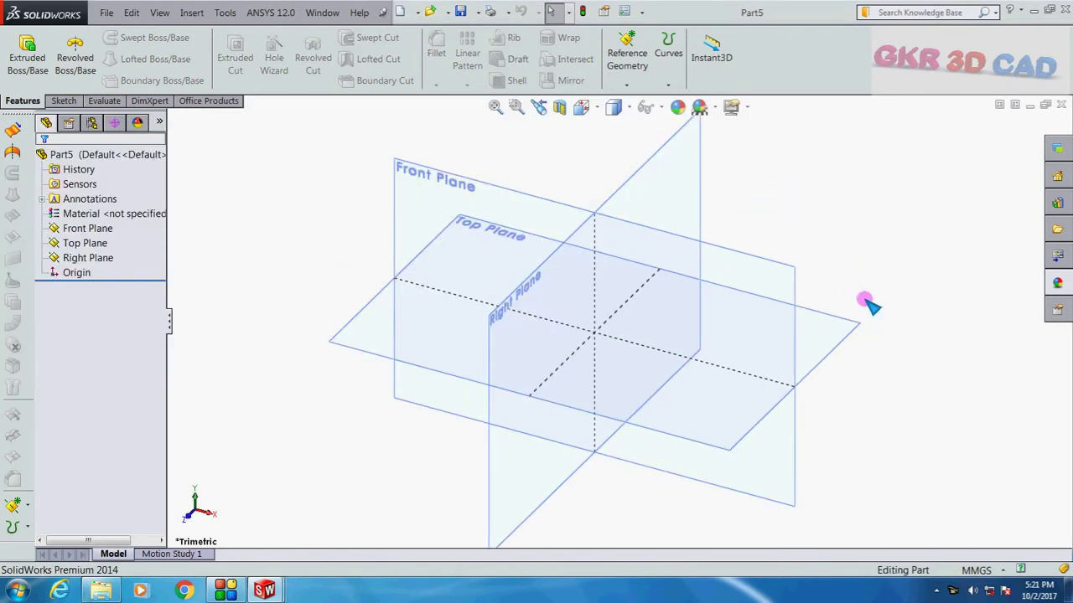
click(527, 197)
Start a sketch on the Front Plane with the reference planes hidden.
click(581, 160)
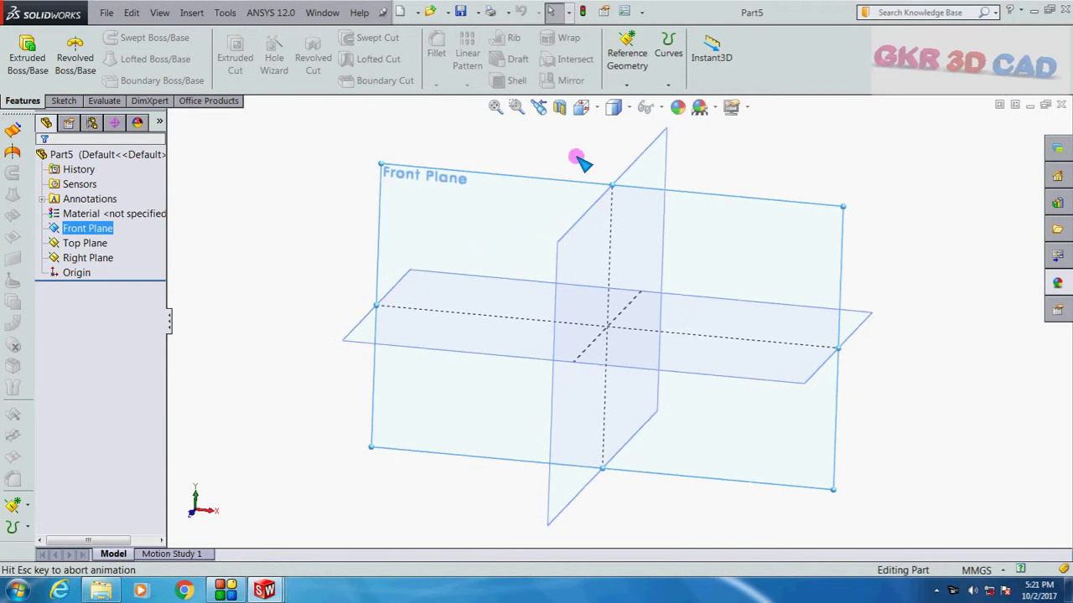
click(664, 109)
click(650, 134)
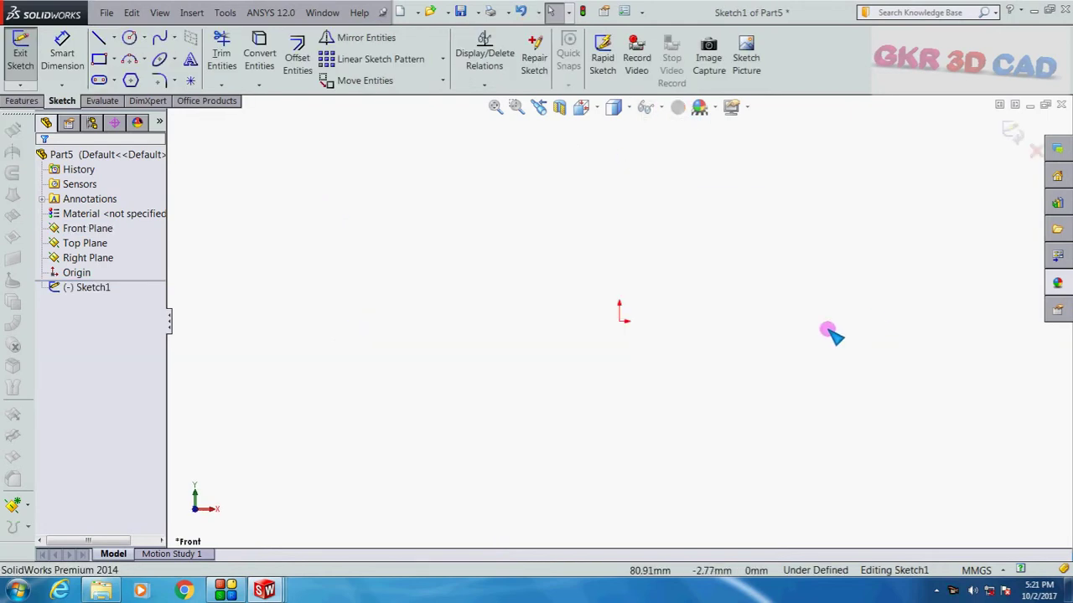
scroll(863, 298, down, 1)
scroll(712, 252, down, 1)
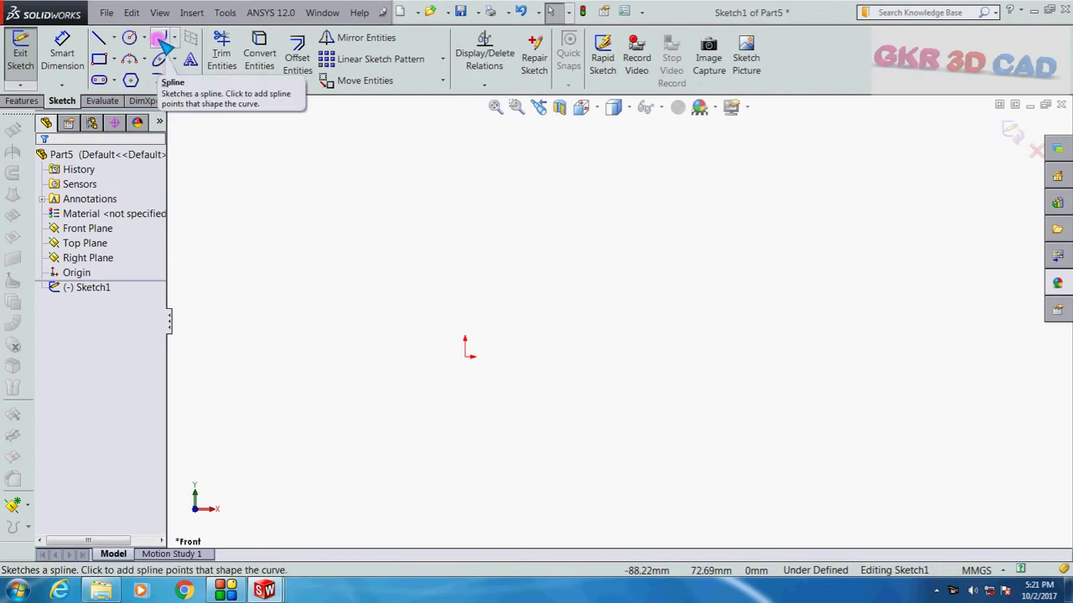
Draw a wavy spline from the origin through two points to an upper-right endpoint.
click(159, 39)
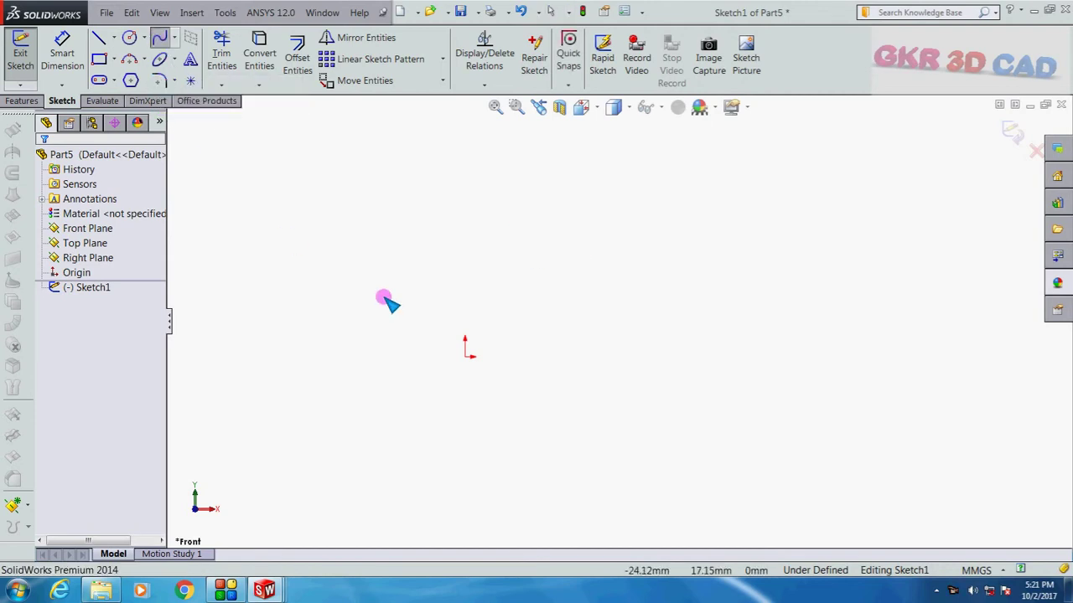
click(466, 356)
click(553, 274)
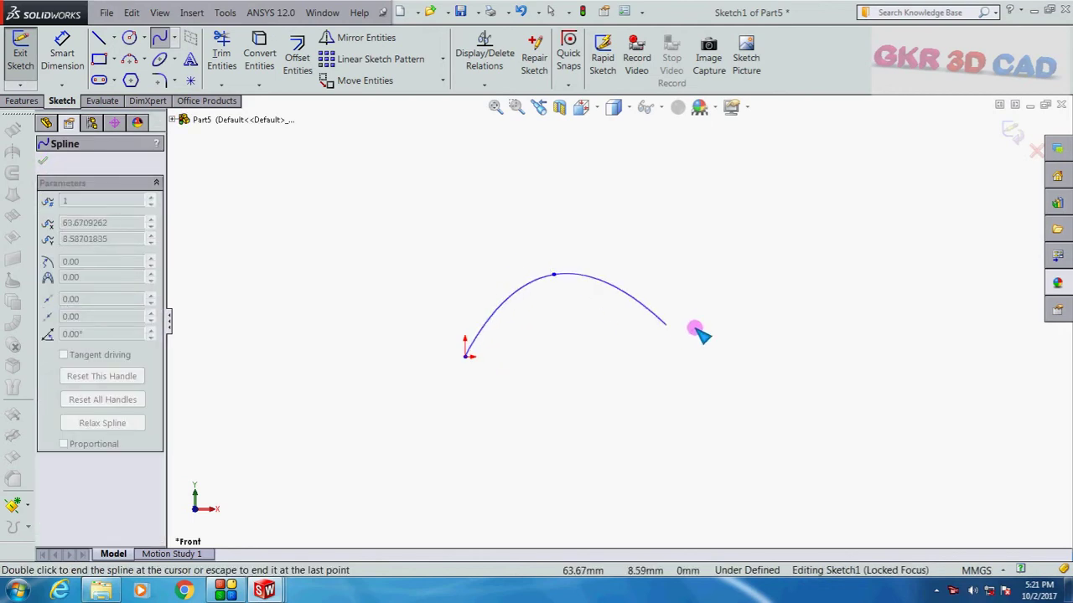
click(733, 312)
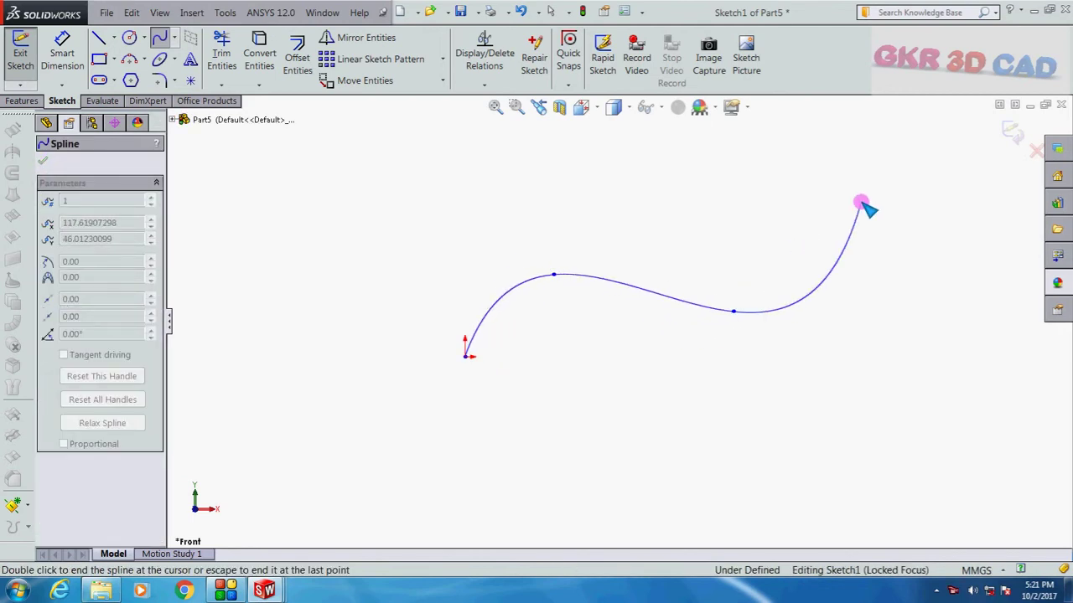
double_click(864, 205)
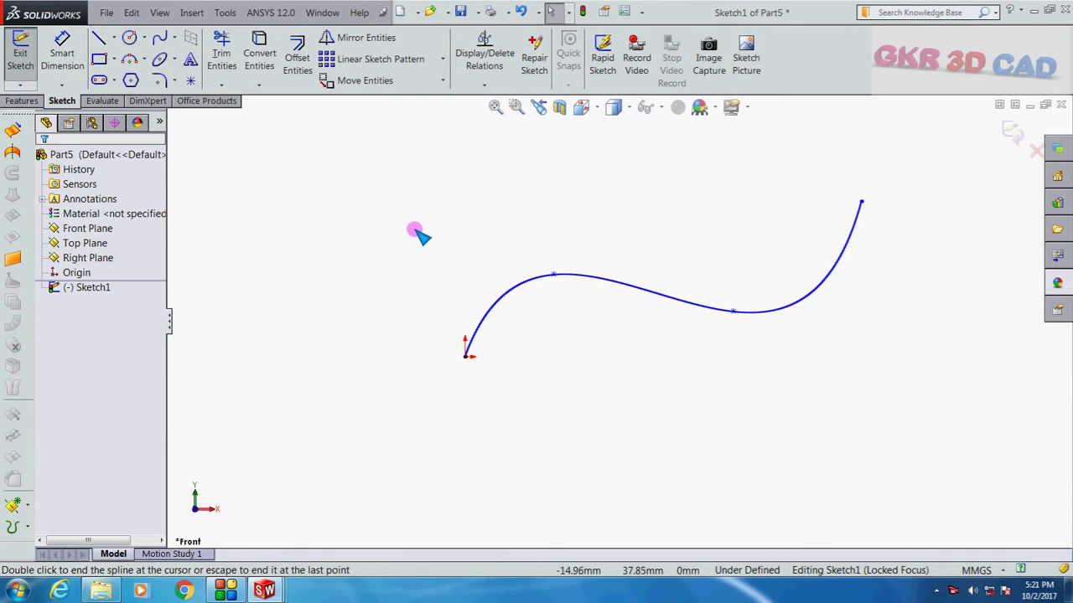
scroll(850, 268, down, 2)
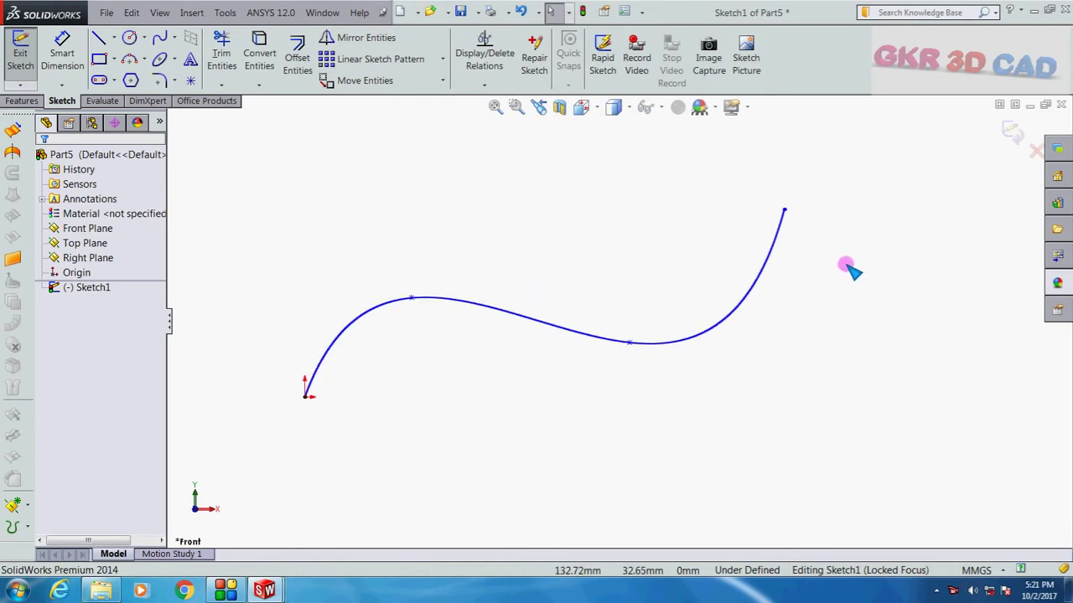
right_click(835, 160)
Auto-dimension the spline to a 117.62 by 46.01 extent and exit Sketch1.
click(913, 583)
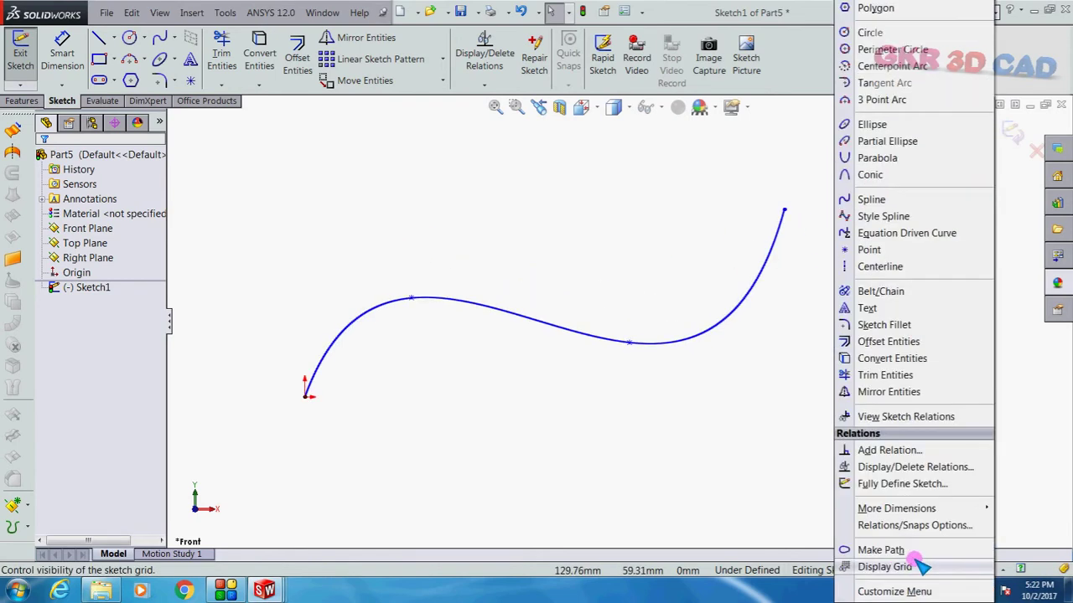
click(900, 487)
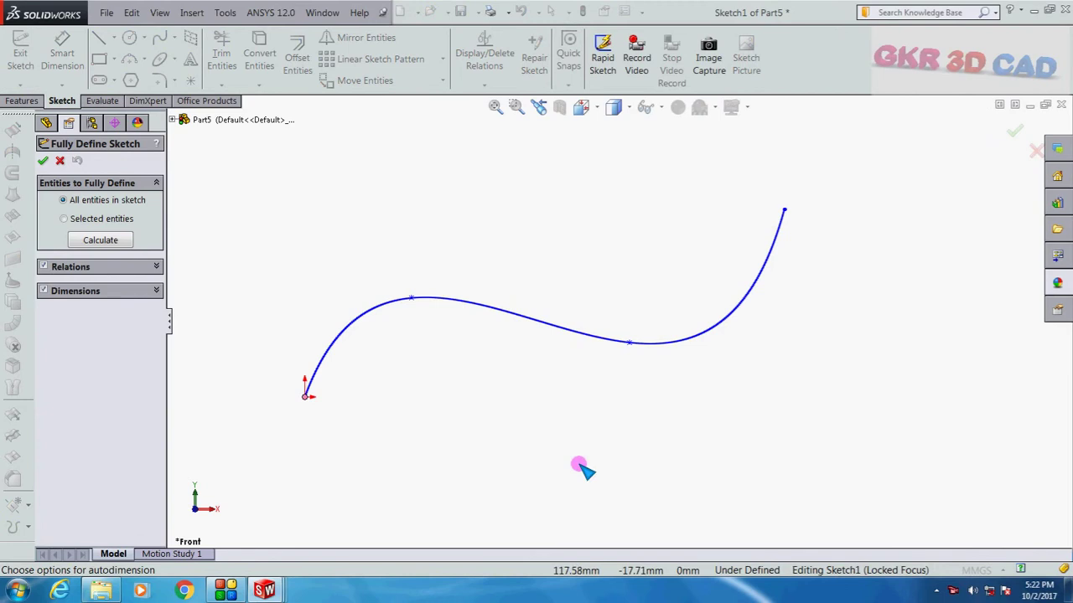
click(44, 160)
scroll(767, 227, up, 1)
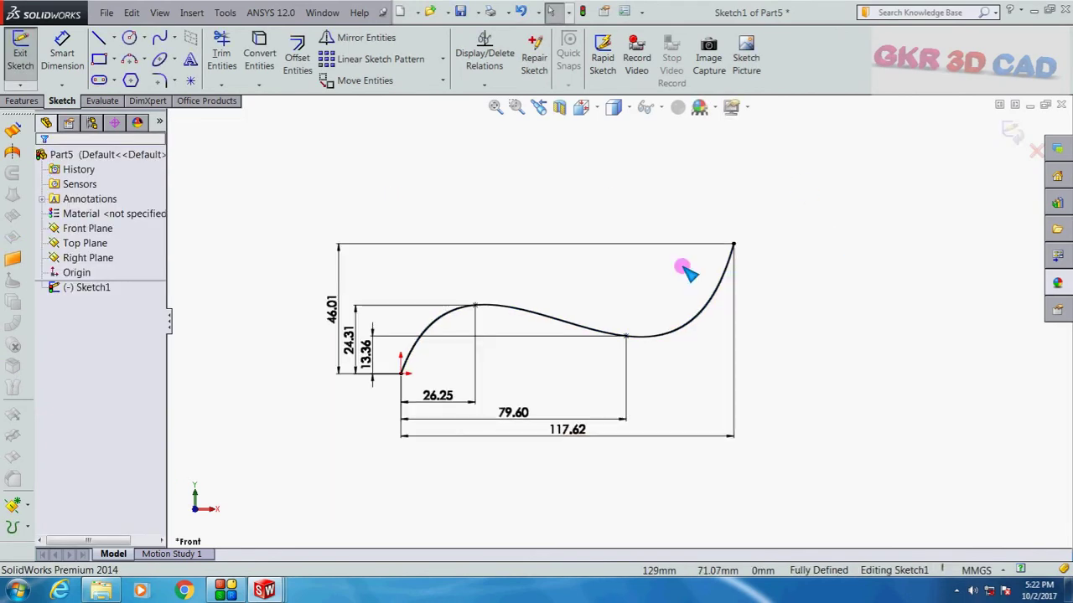
scroll(503, 314, down, 1)
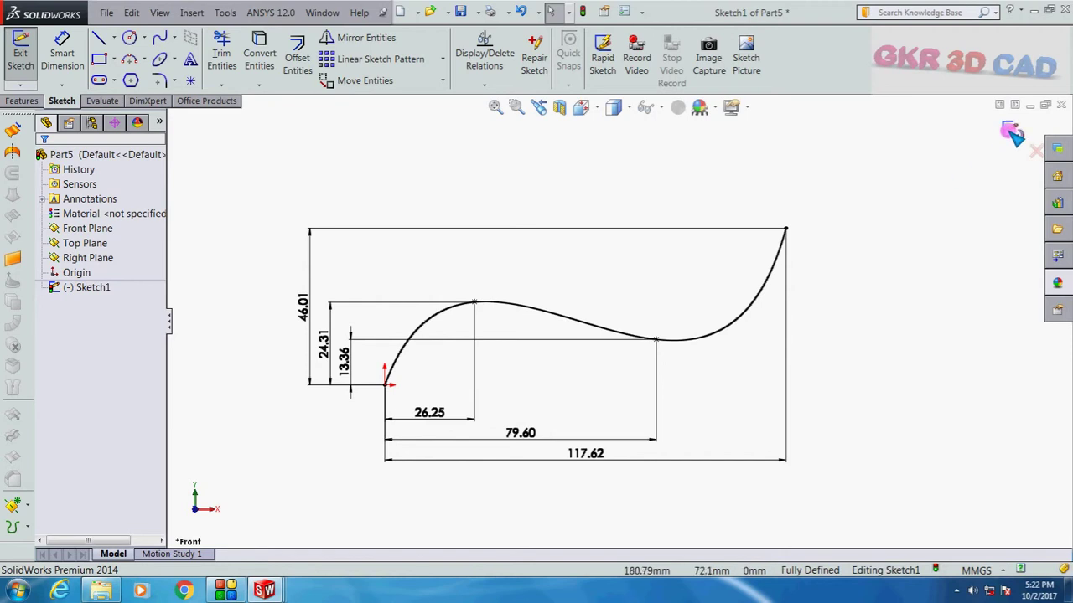
click(1011, 134)
middle_drag(838, 315, 821, 414)
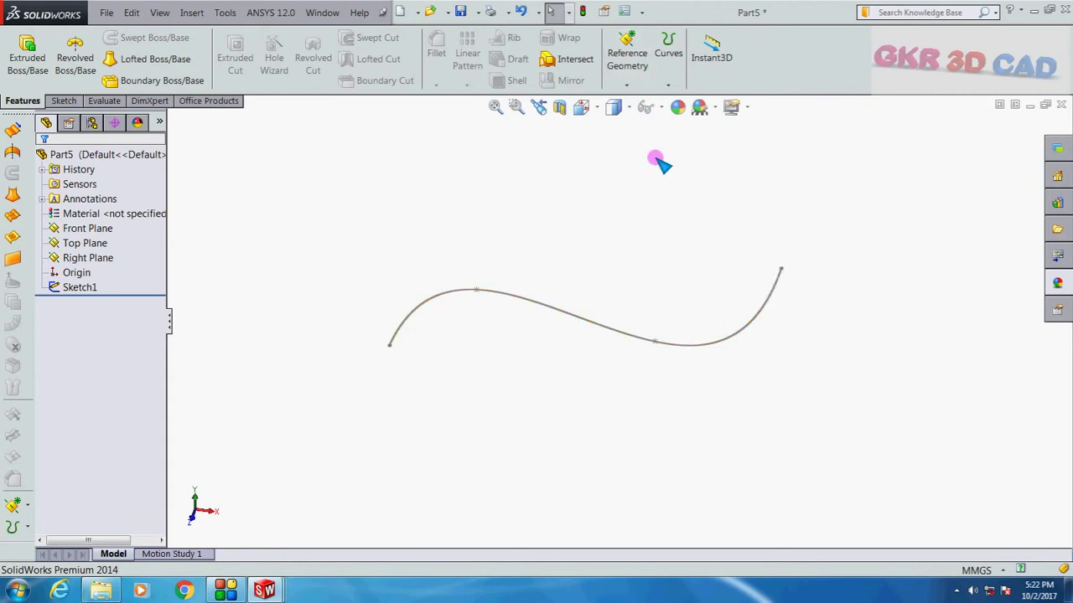
Add reference Plane1, referencing the spline and its end point.
click(638, 82)
click(652, 100)
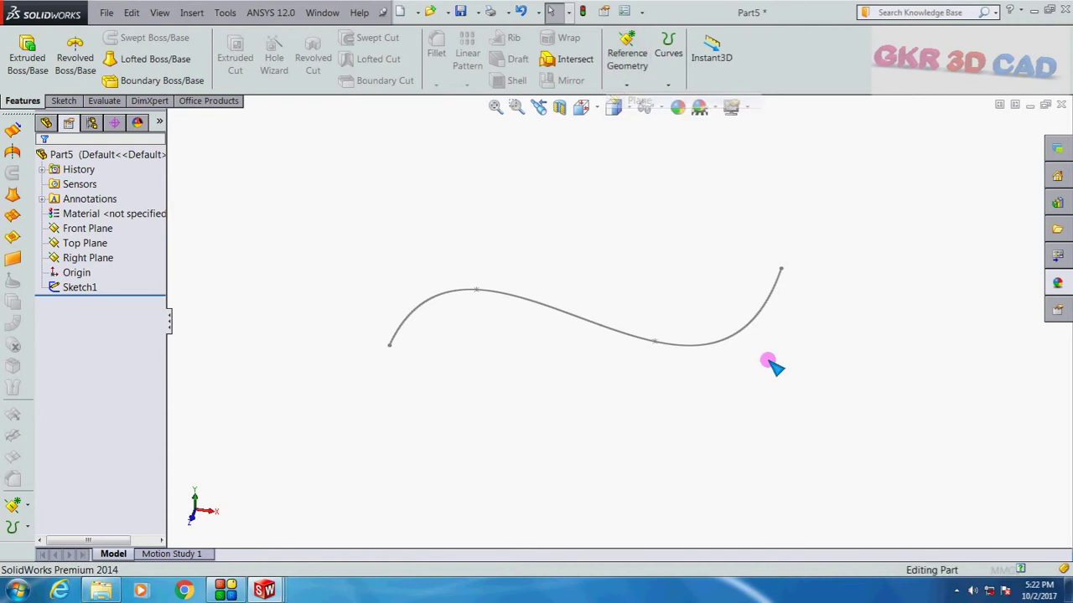
click(782, 280)
scroll(776, 283, down, 3)
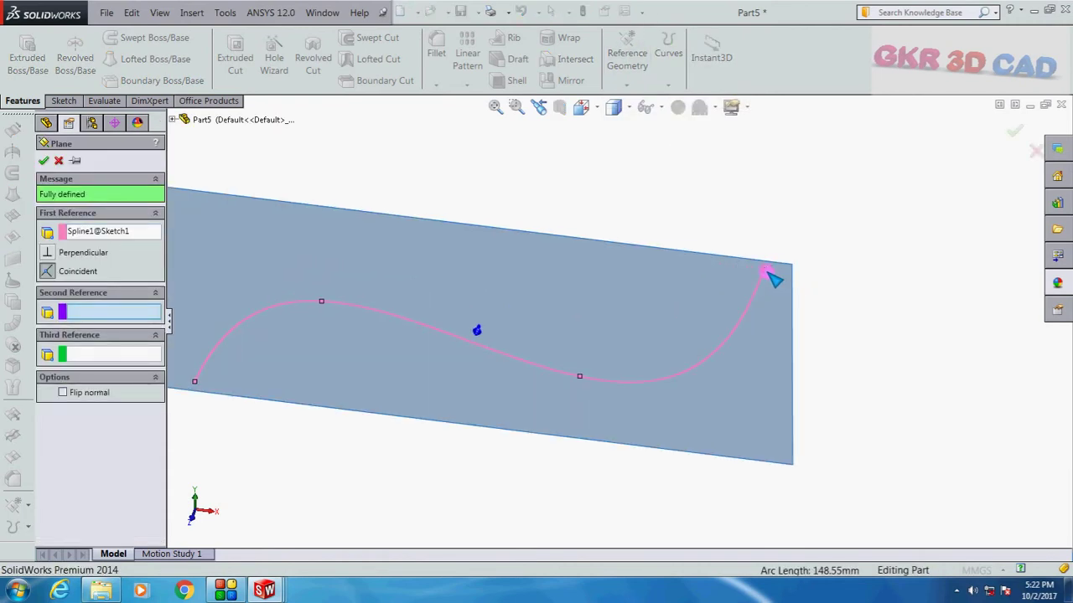
click(771, 279)
scroll(804, 312, up, 3)
scroll(671, 369, up, 2)
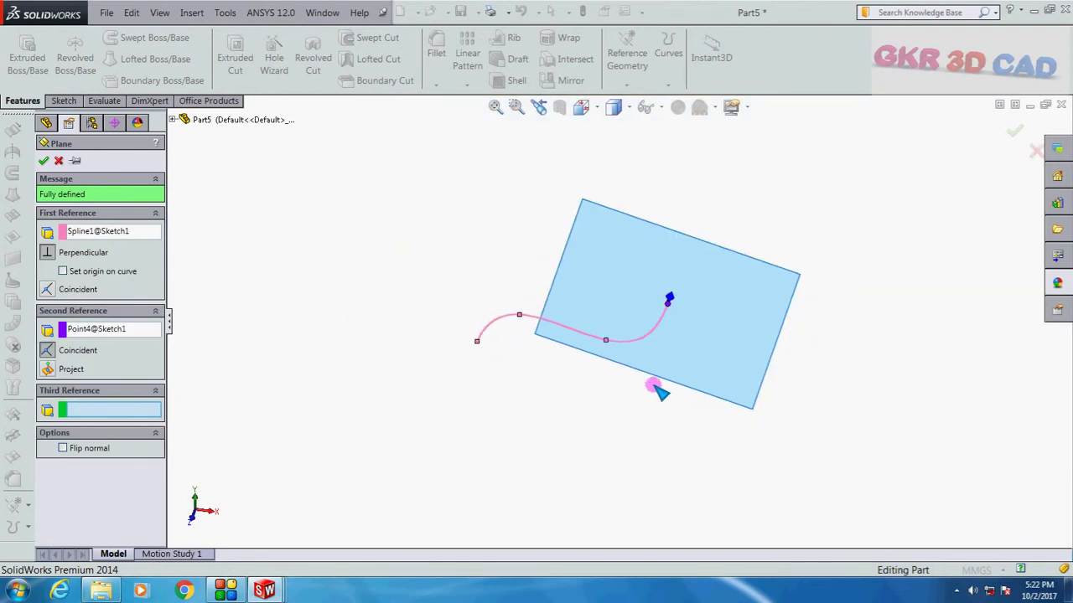
middle_drag(726, 285, 903, 191)
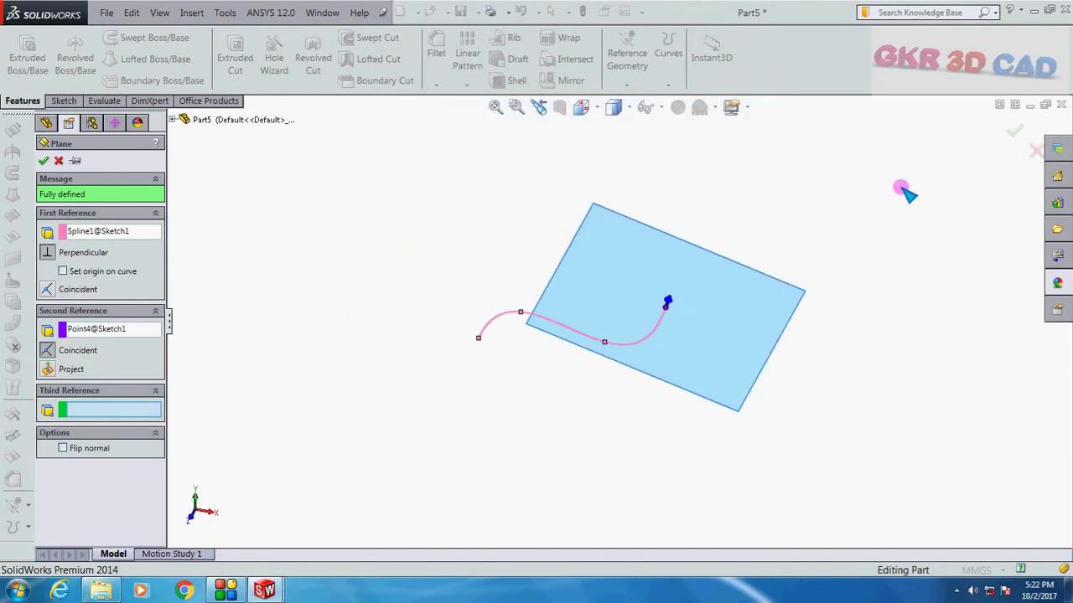
click(1018, 134)
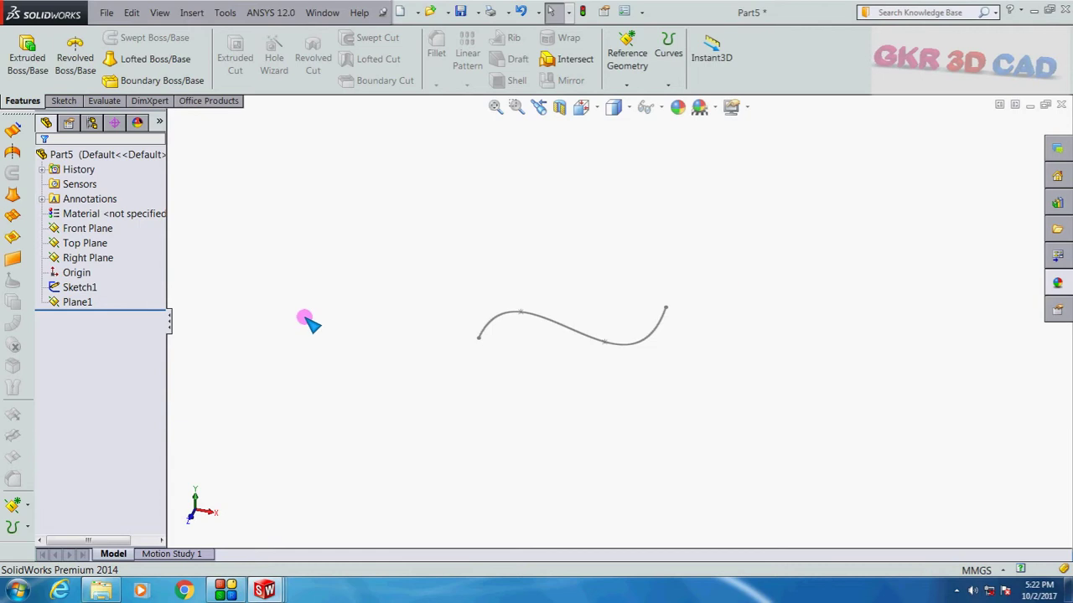
click(73, 307)
Start a sketch on Plane1 and draw a circle centred on the spline's end point.
click(71, 281)
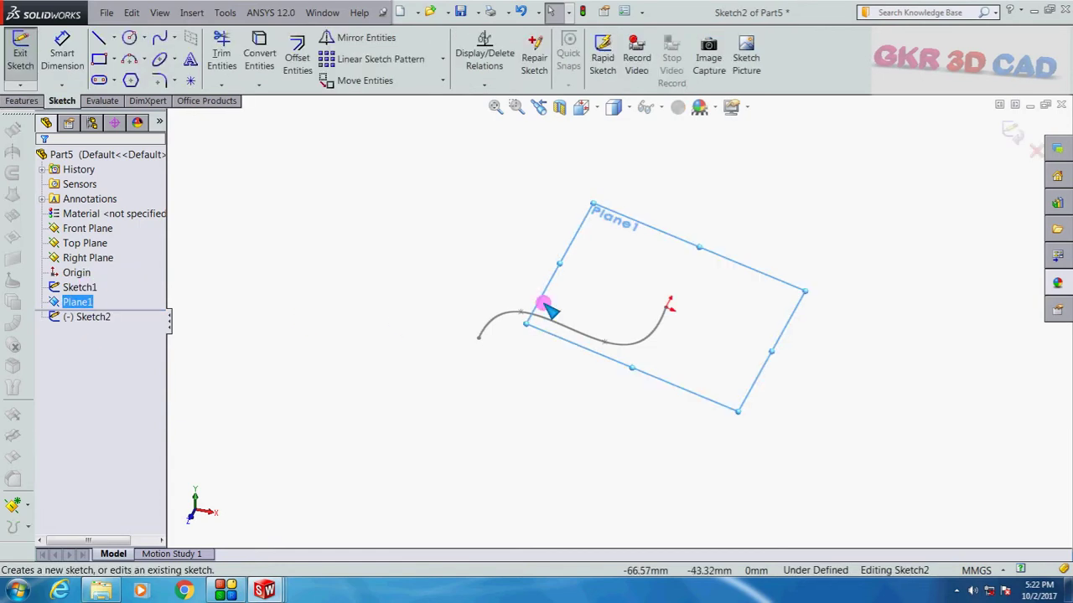
click(129, 38)
click(651, 313)
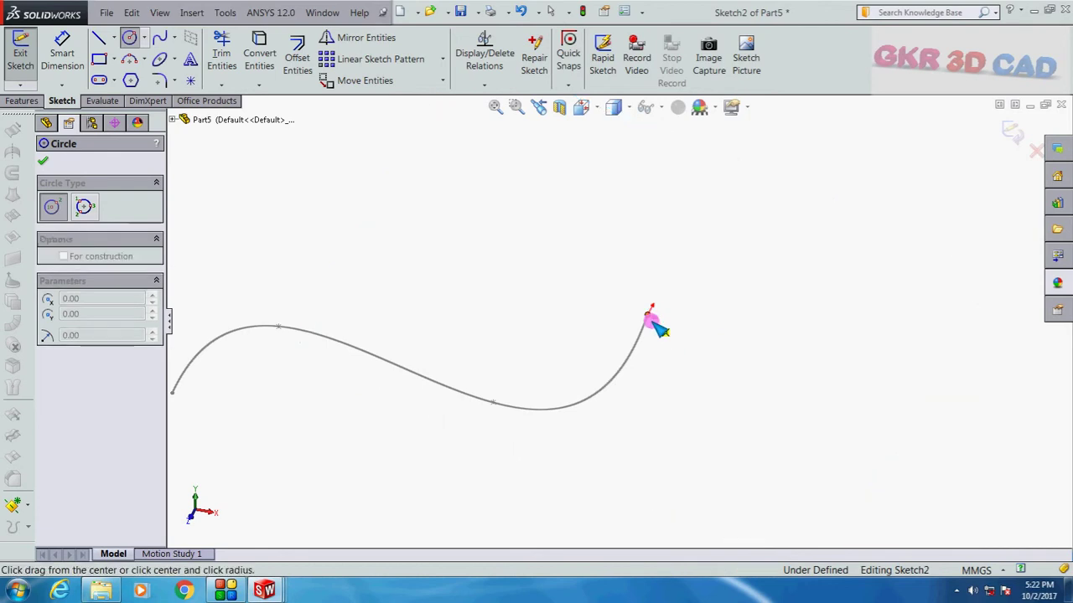
click(667, 338)
key(Escape)
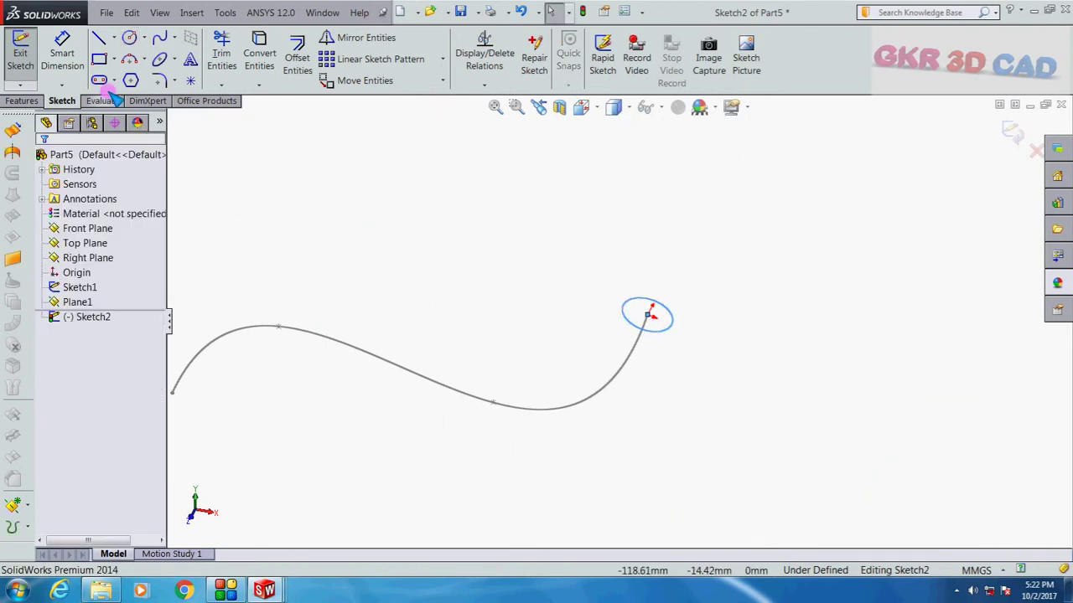
Dimension the circle to 12 mm diameter and close Sketch2.
click(652, 332)
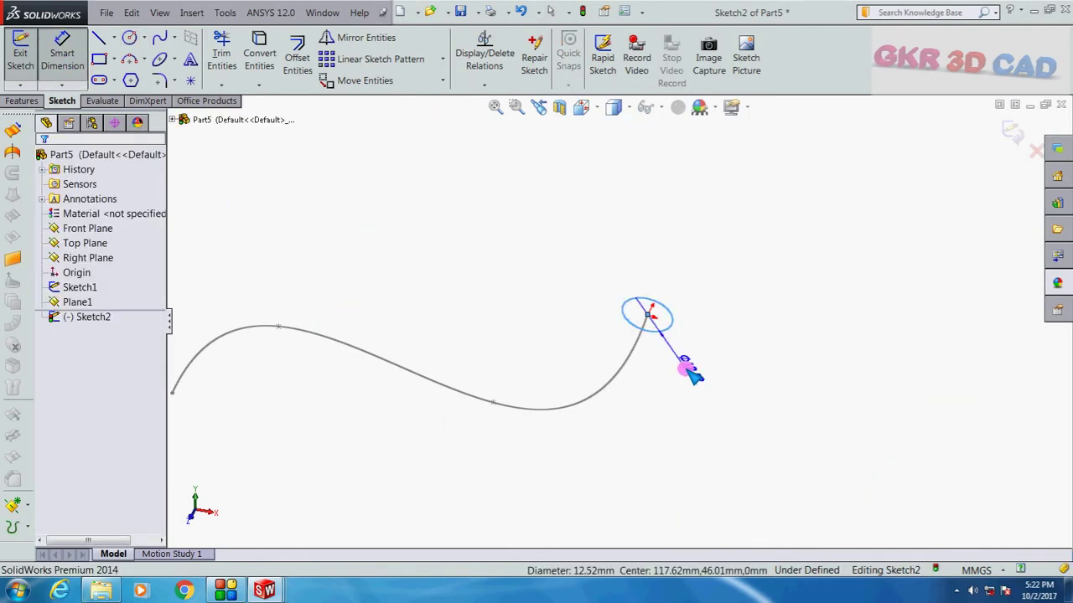
click(688, 377)
text(12)
key(Return)
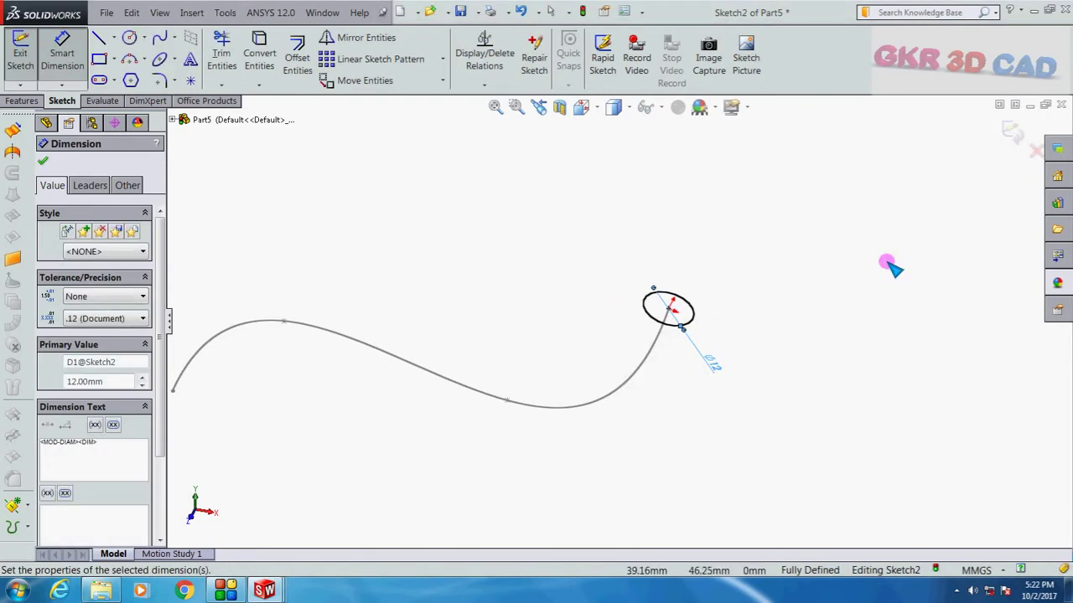
scroll(652, 312, up, 2)
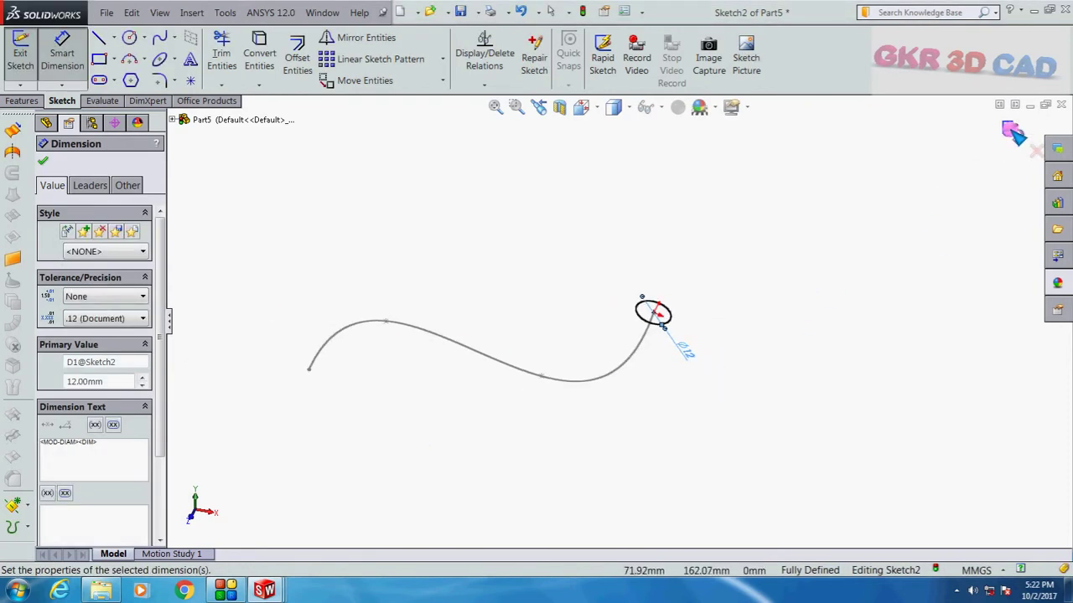
click(1014, 134)
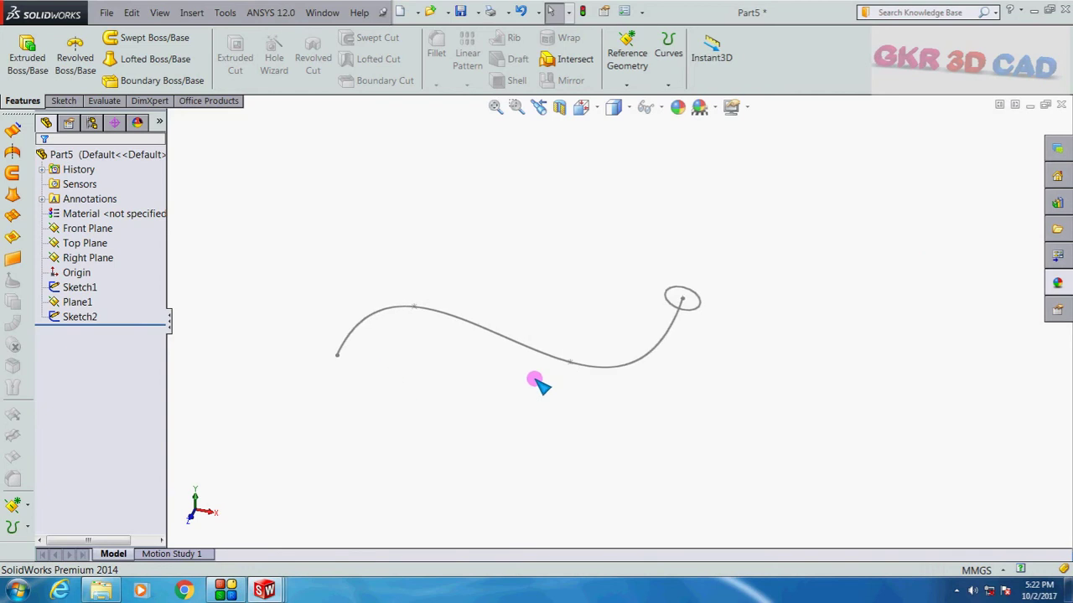
Sweep the 12 mm circle (Sketch2) along the spline (Sketch1) as Sweep1.
scroll(536, 383, down, 2)
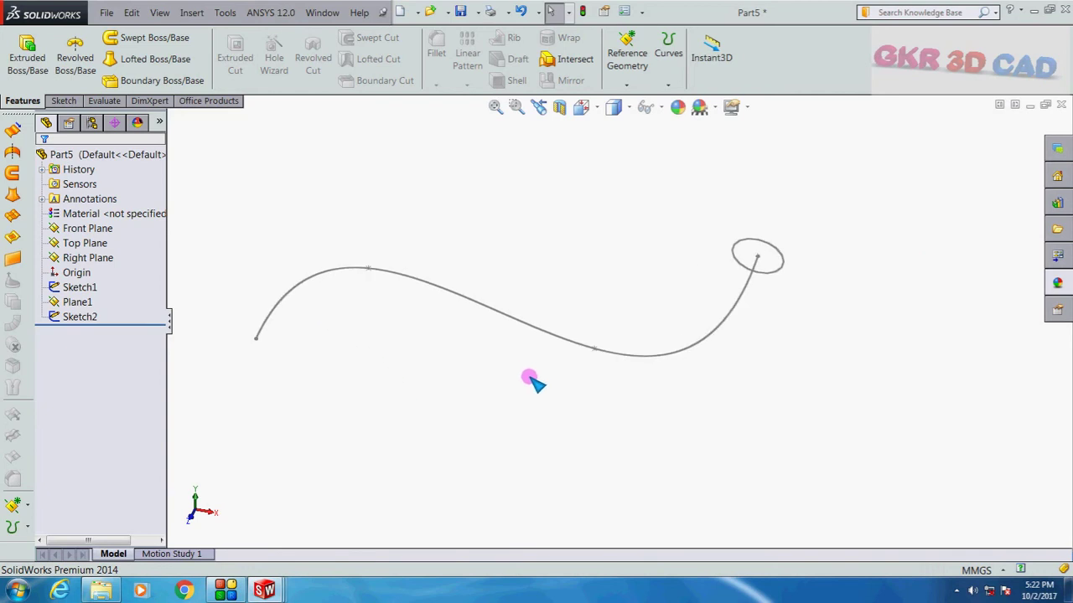
click(144, 42)
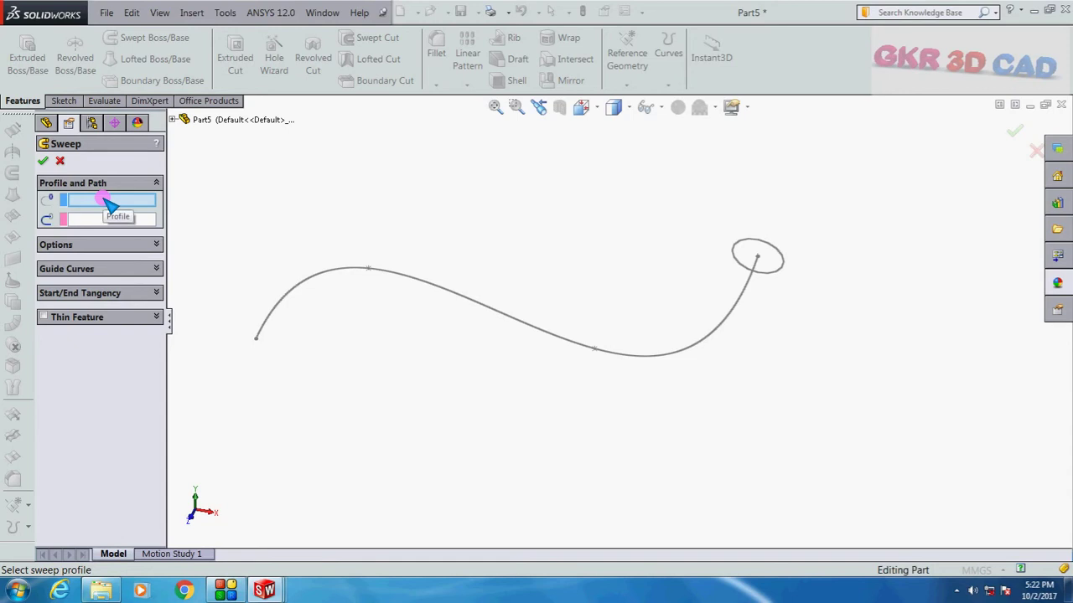
click(109, 222)
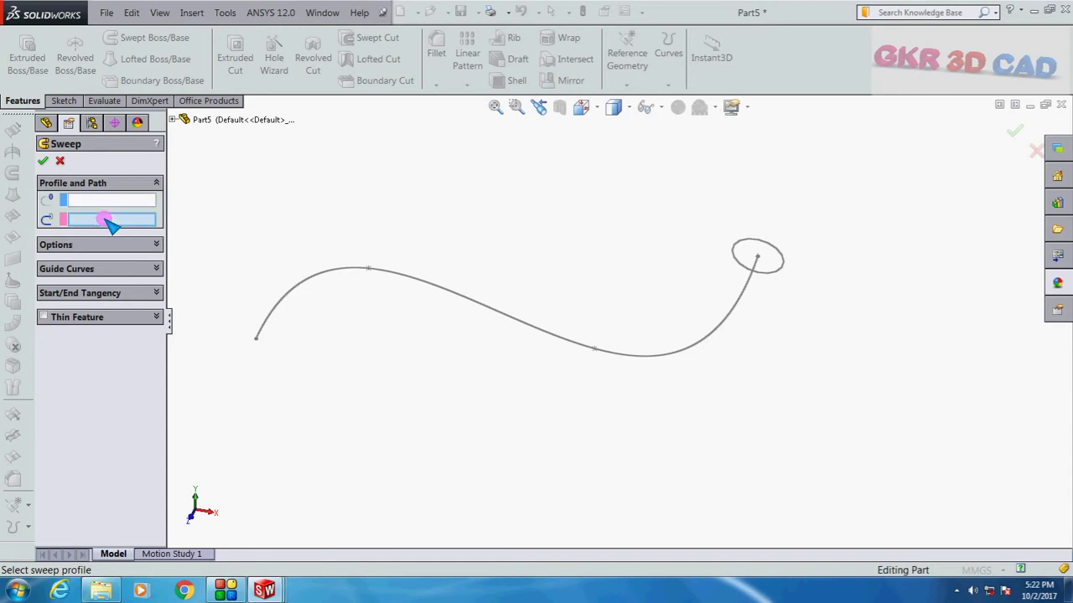
click(107, 201)
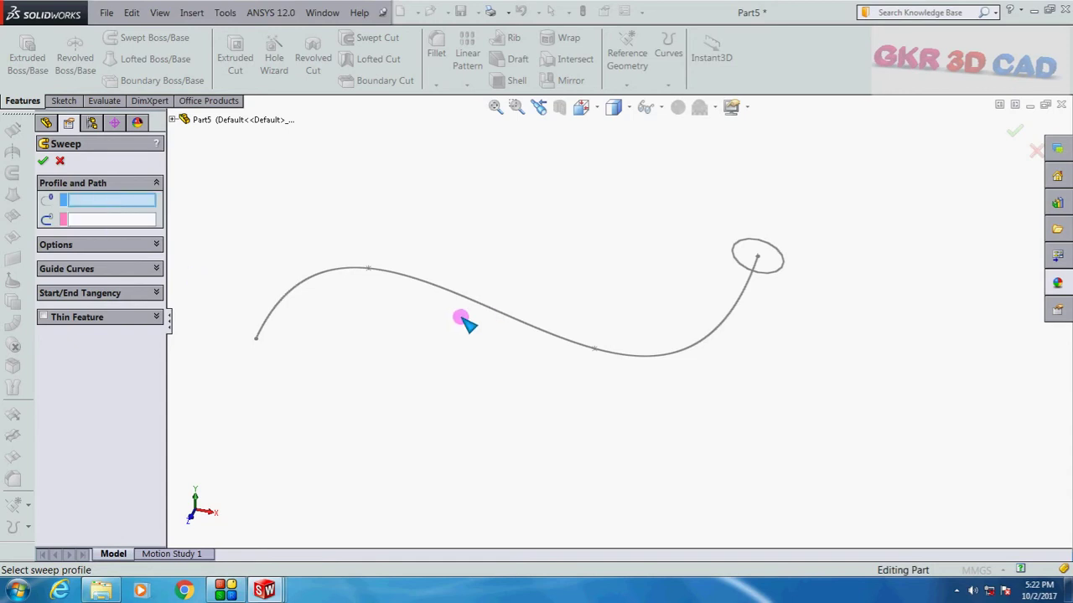
click(780, 277)
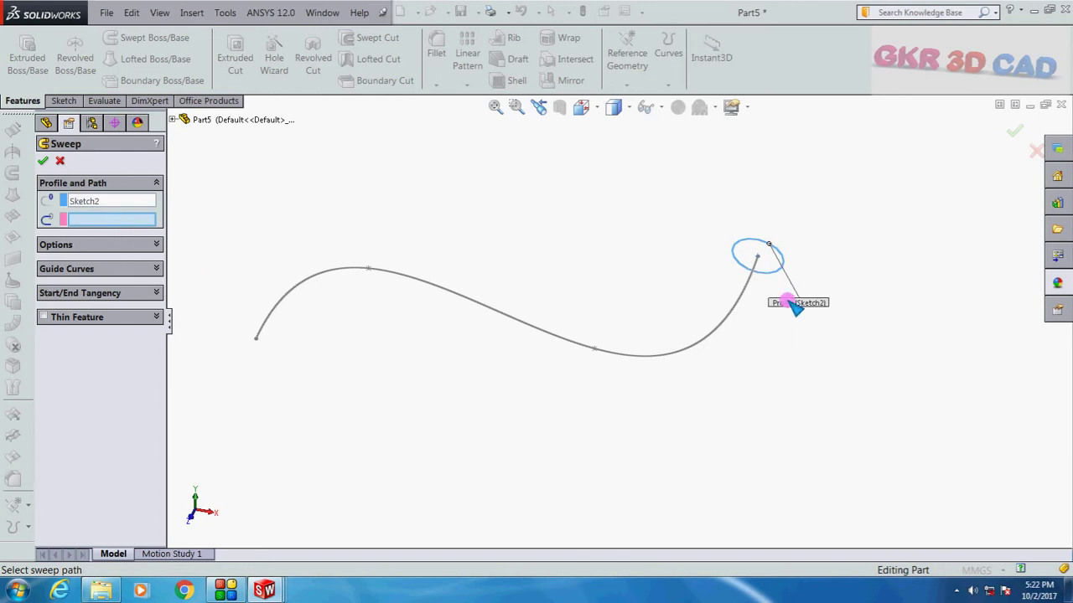
click(741, 307)
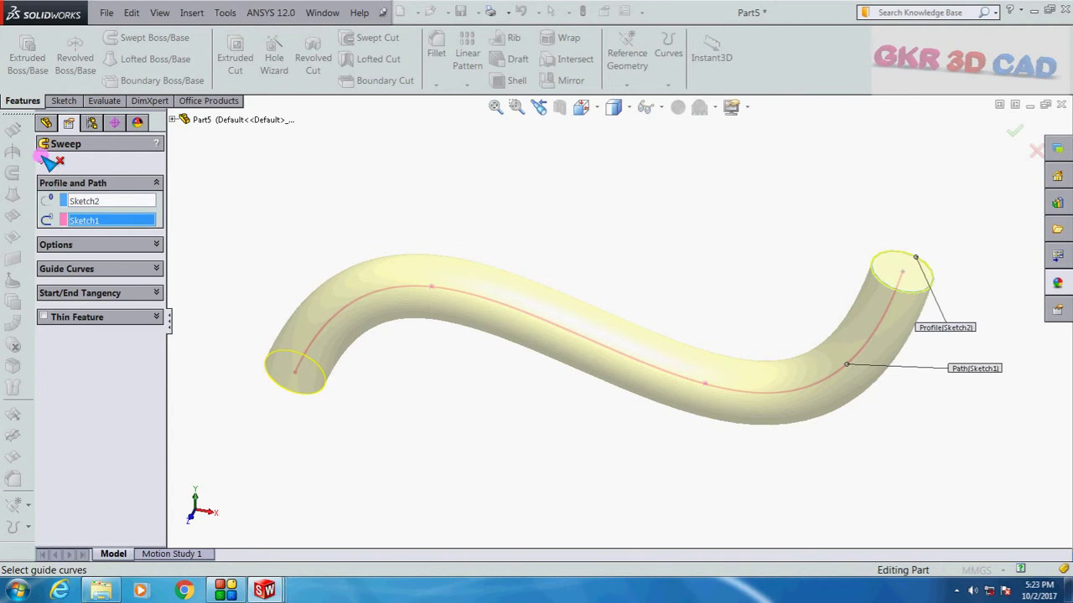
click(46, 158)
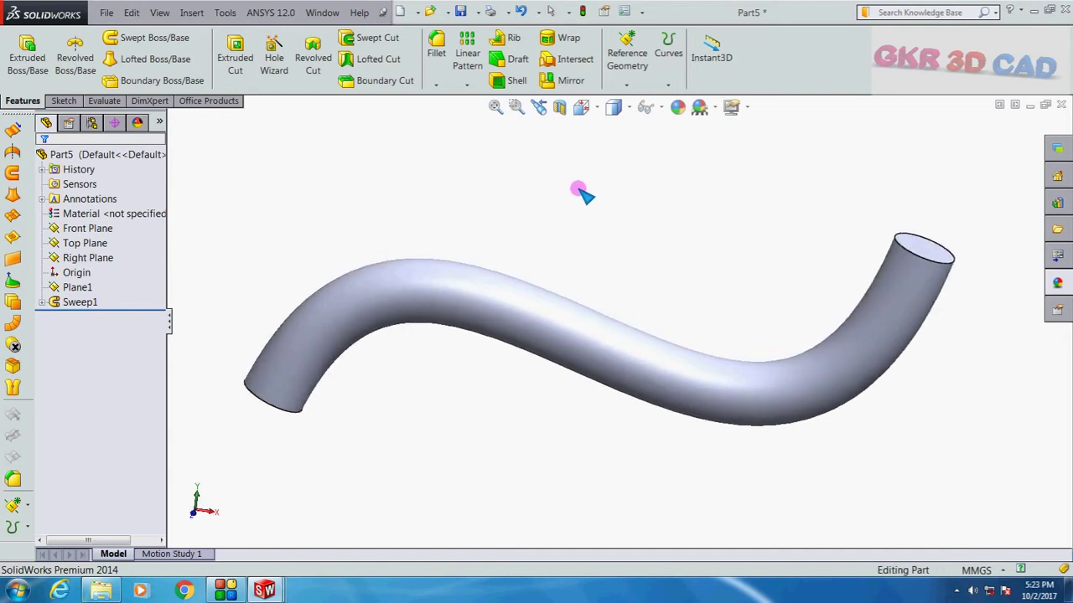
After viewing the whole tube, create a new blank part document, Part6.
middle_drag(580, 192, 612, 292)
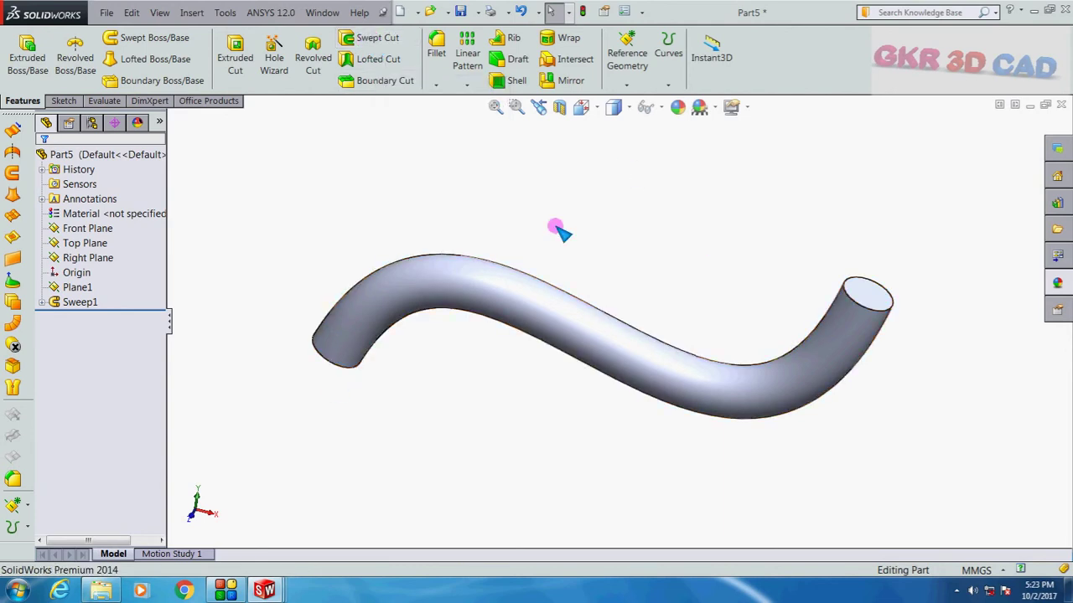
key(z)
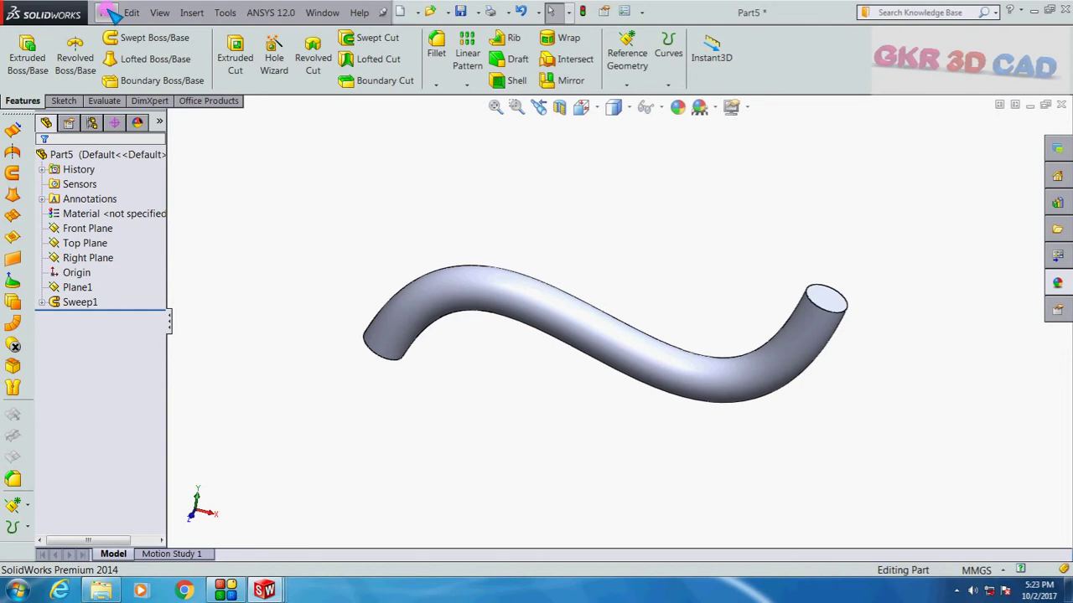
click(108, 13)
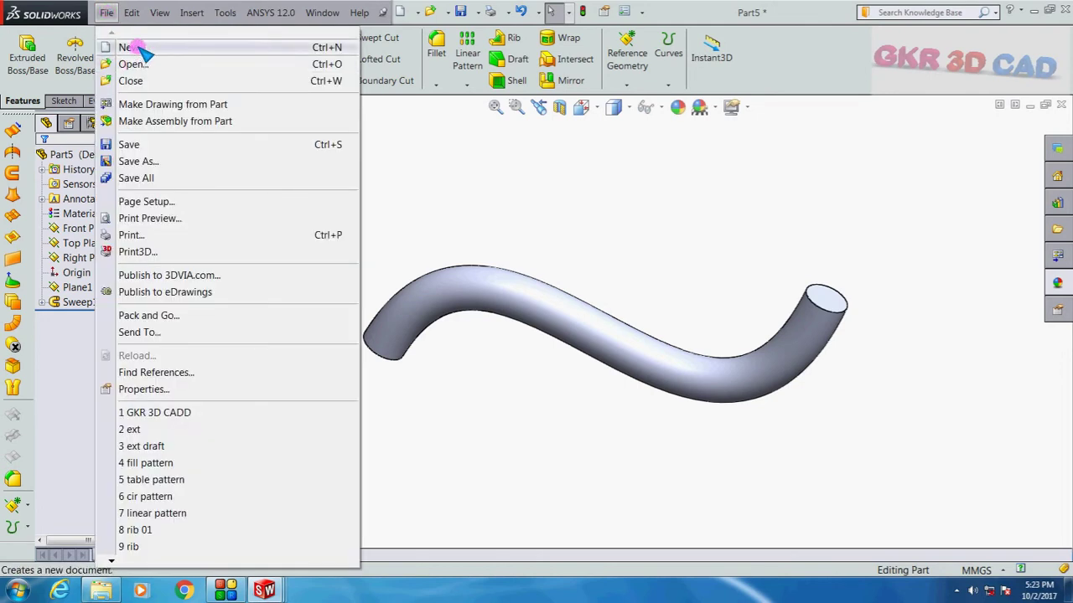
click(139, 48)
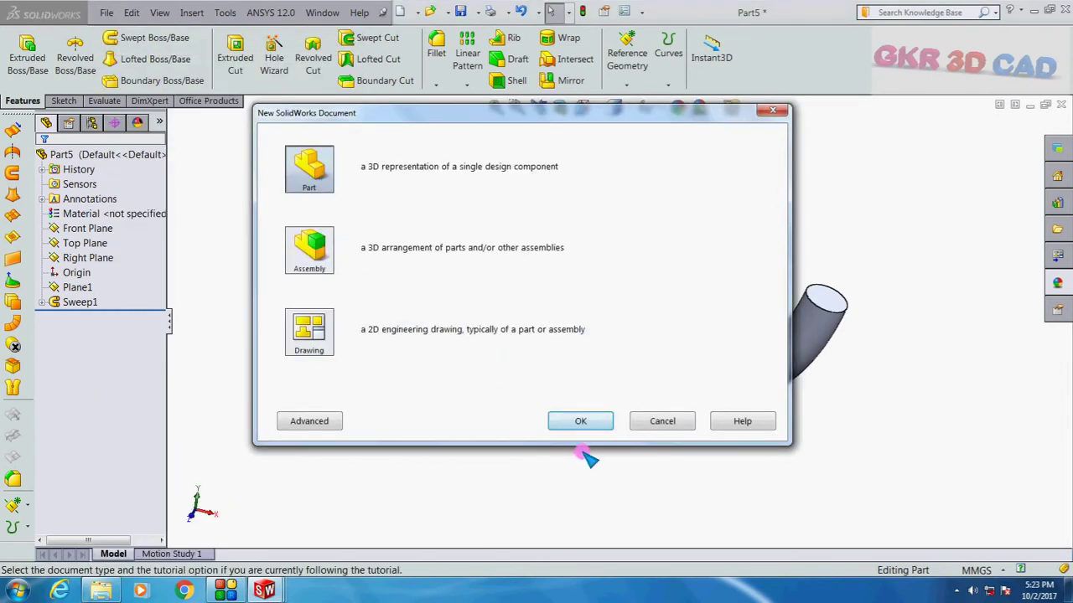
click(587, 421)
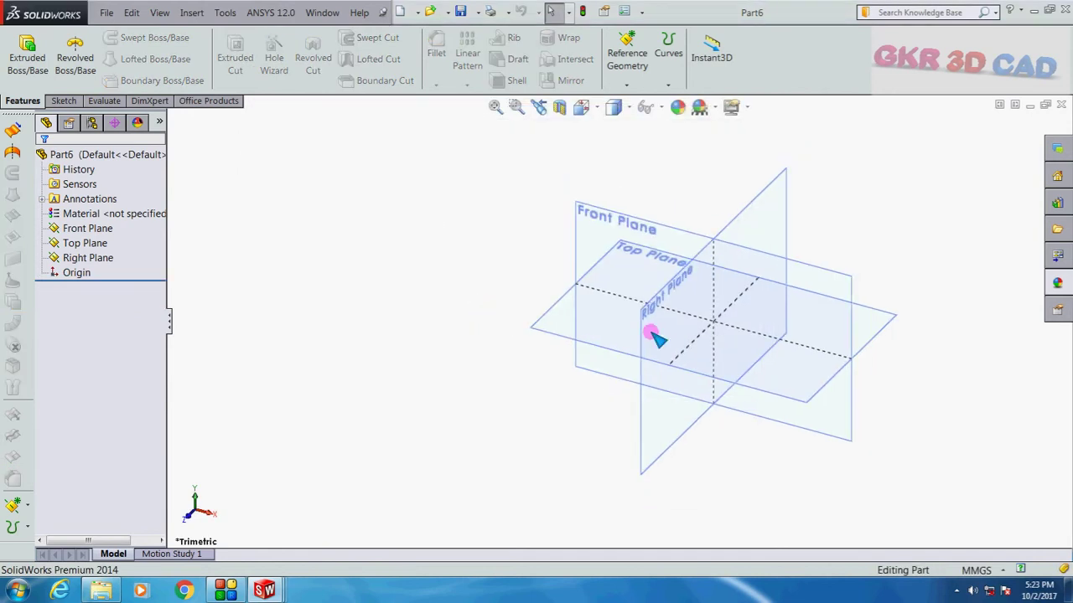
Start a sketch on the Front Plane and draw a circle at the origin.
click(562, 204)
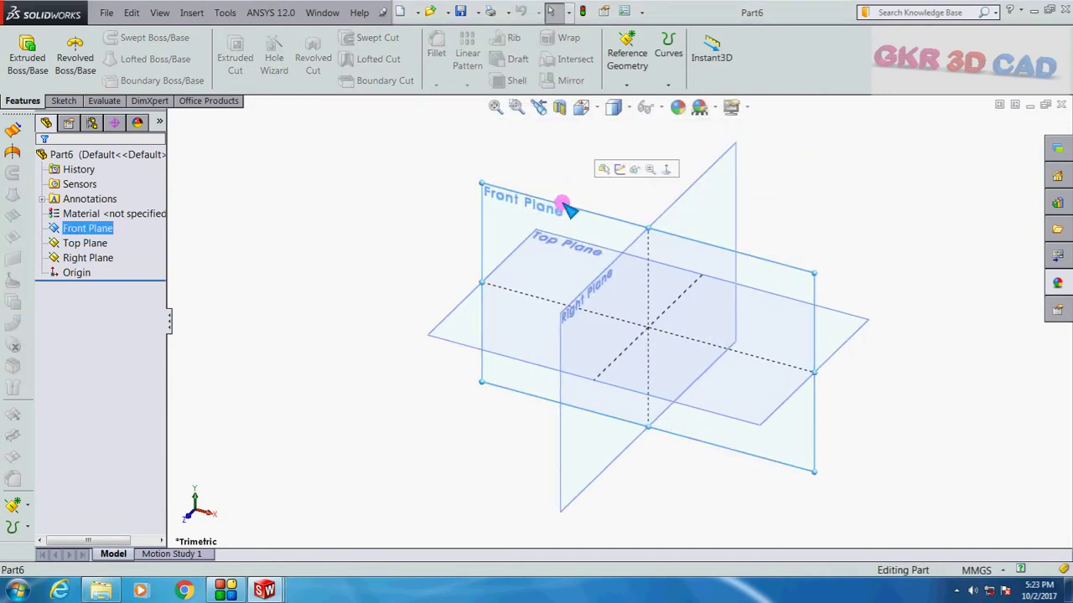
click(624, 170)
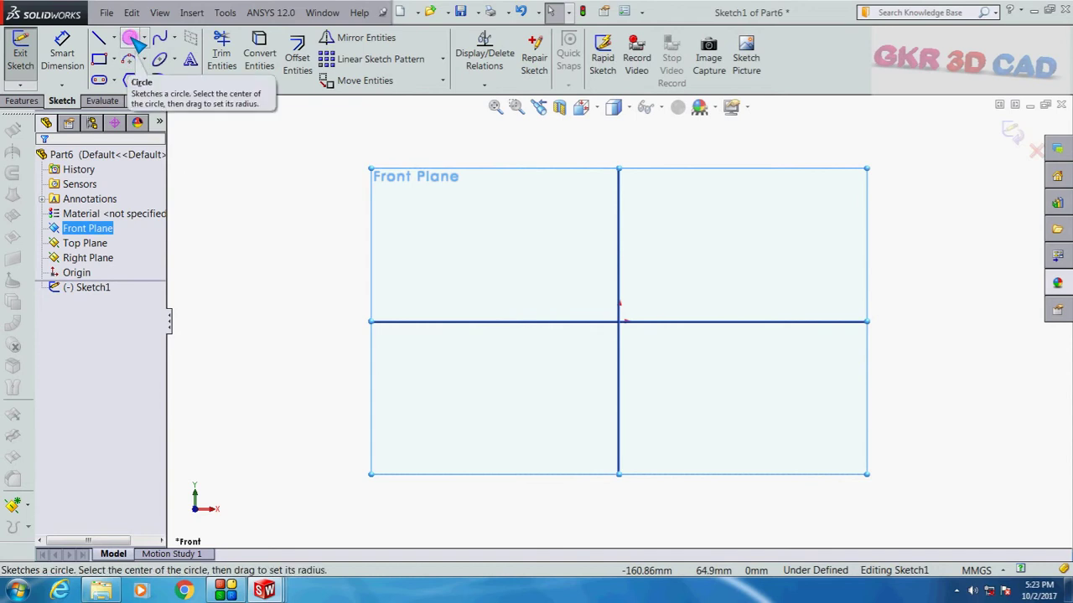
click(131, 39)
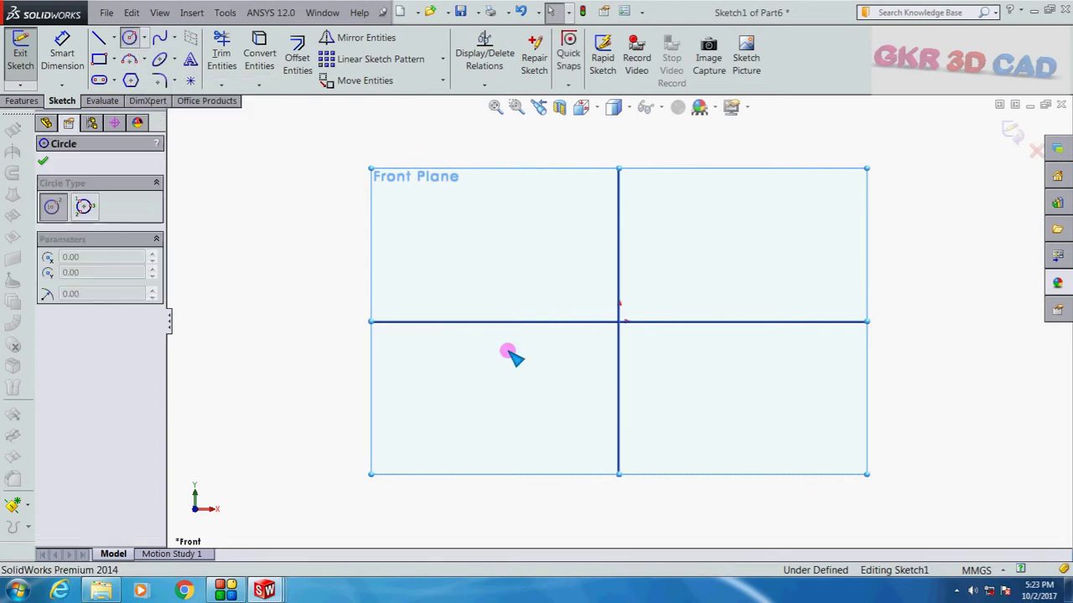
click(619, 322)
click(461, 393)
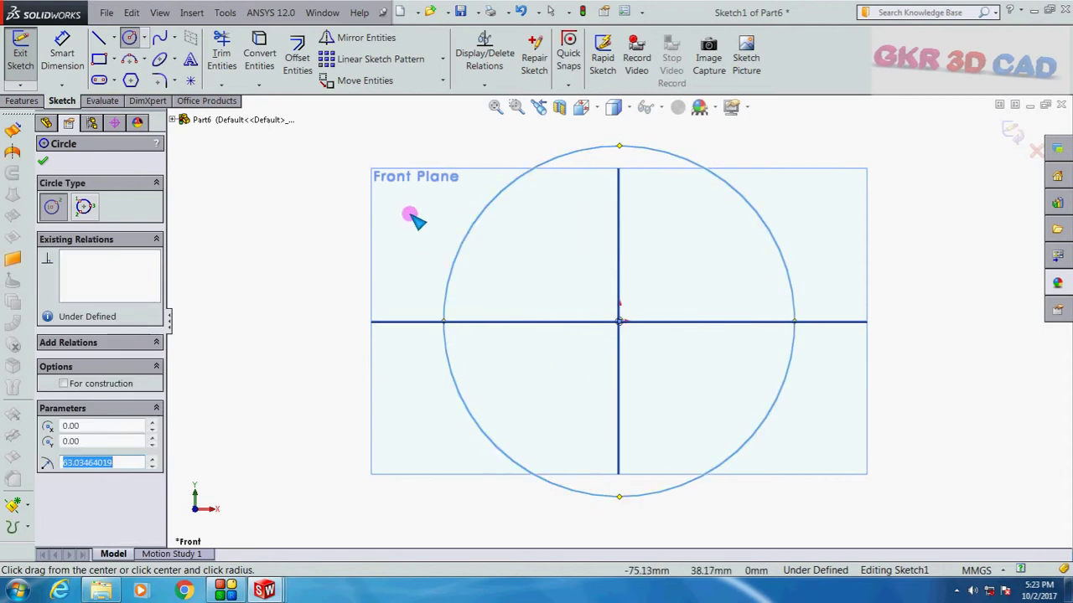
key(Escape)
Dimension the circle to 125 mm diameter, hide the planes and close the sketch.
click(62, 52)
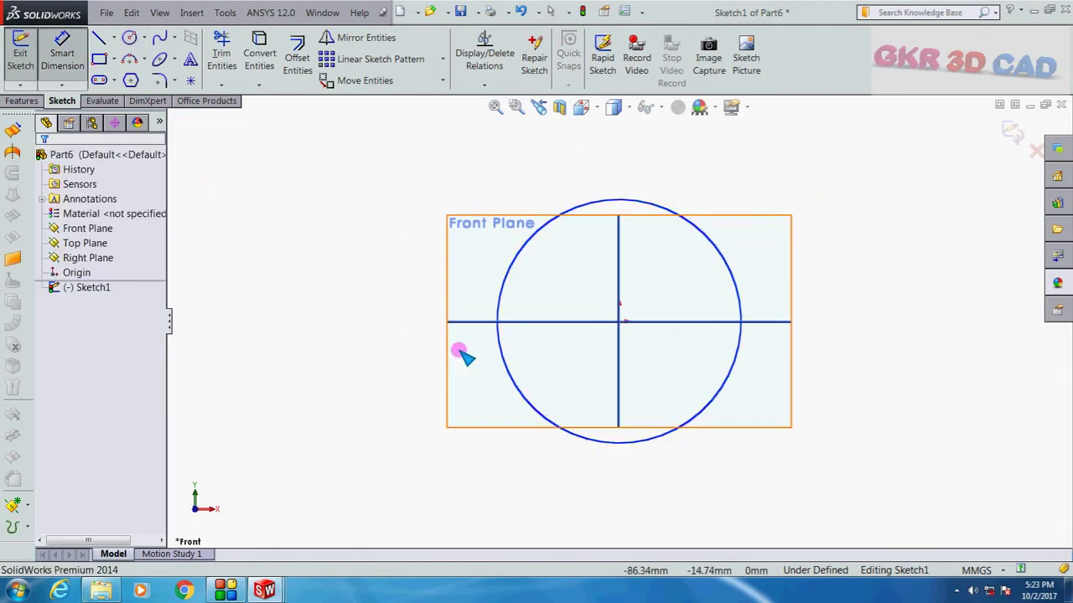
click(509, 369)
click(413, 415)
text(12)
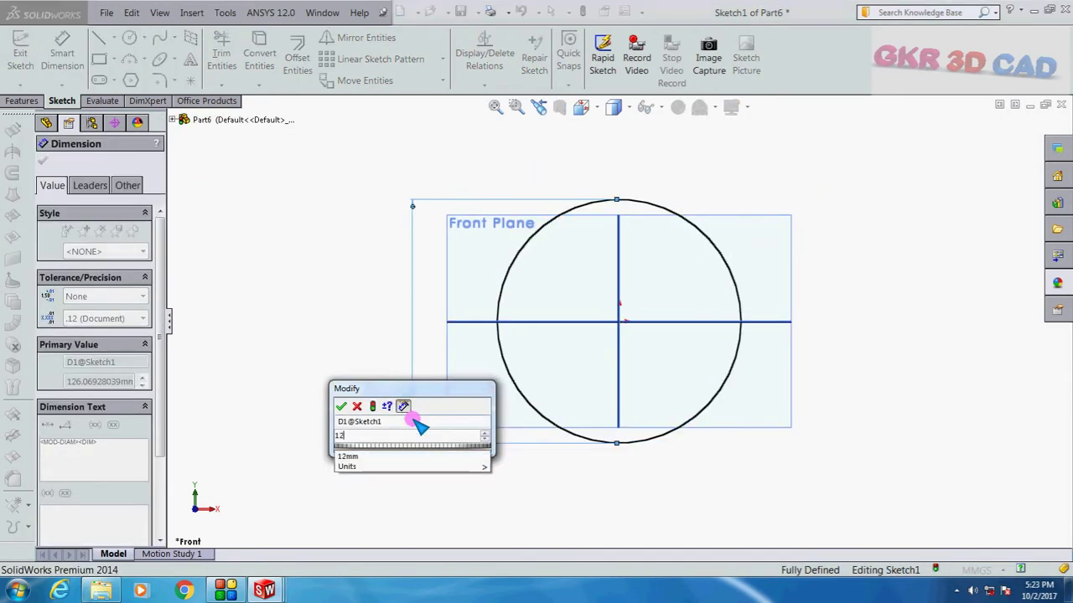
text(5)
key(Return)
key(z)
middle_drag(433, 411, 529, 316)
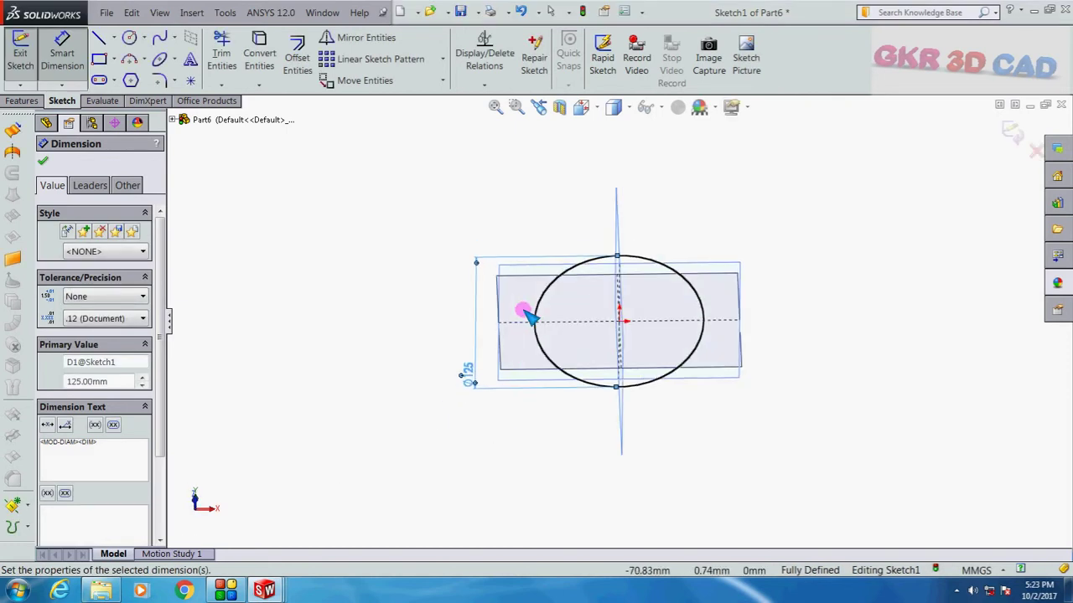
click(659, 107)
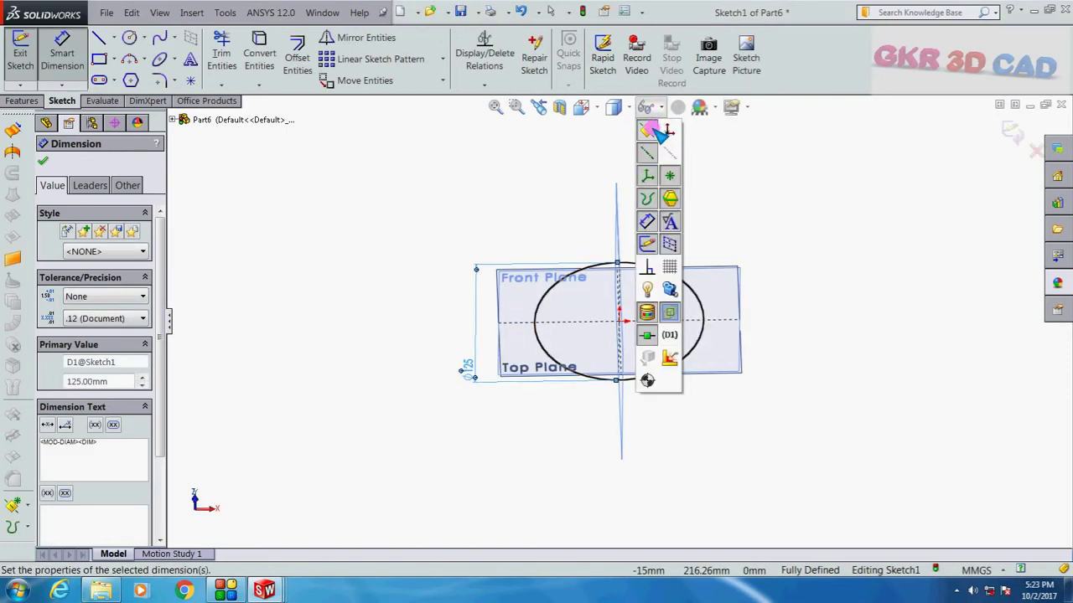
click(654, 128)
click(1012, 130)
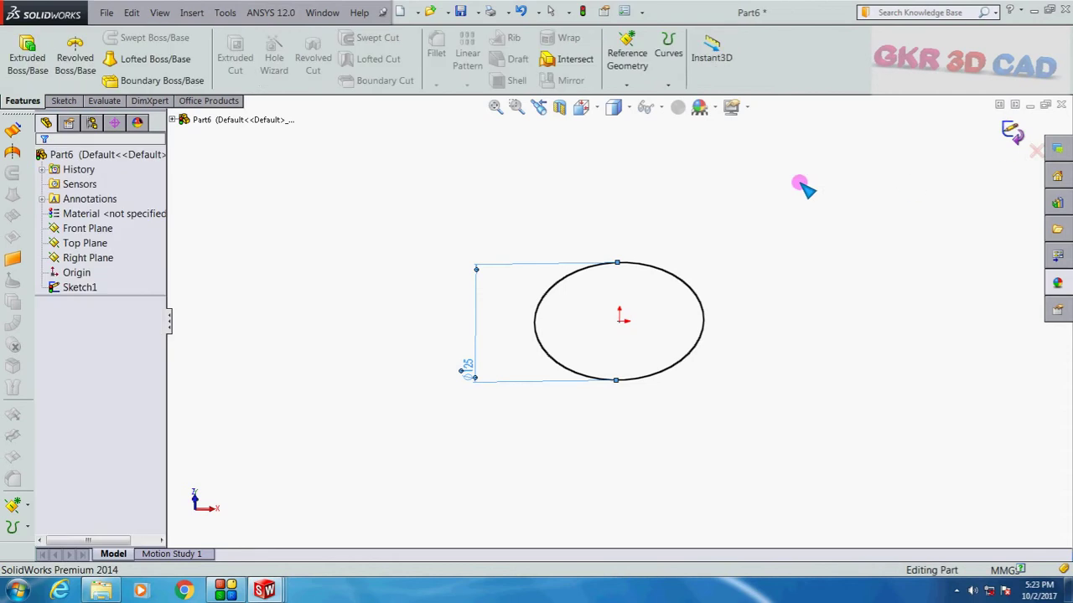
Extrude Sketch1 blind 120 mm as Boss-Extrude1, then orbit and pan to inspect it.
click(32, 46)
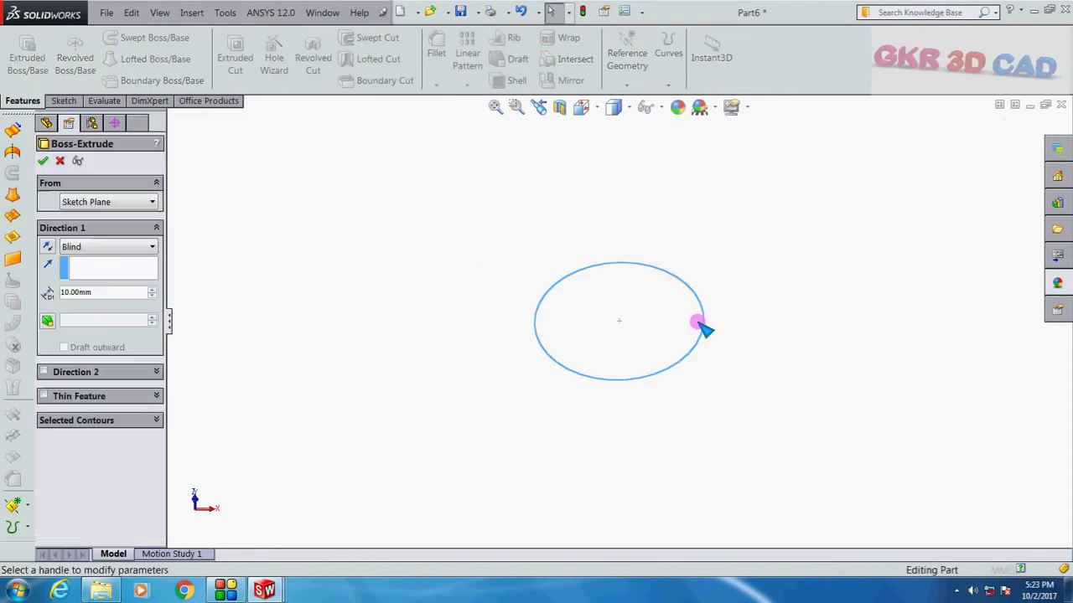
drag(617, 310, 618, 222)
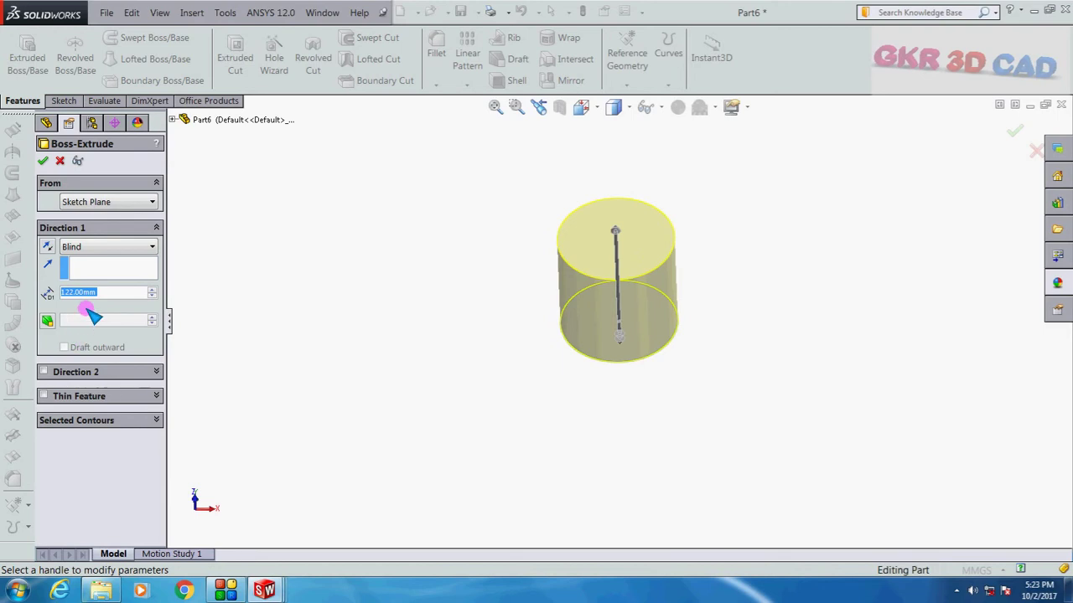
text(120)
key(Return)
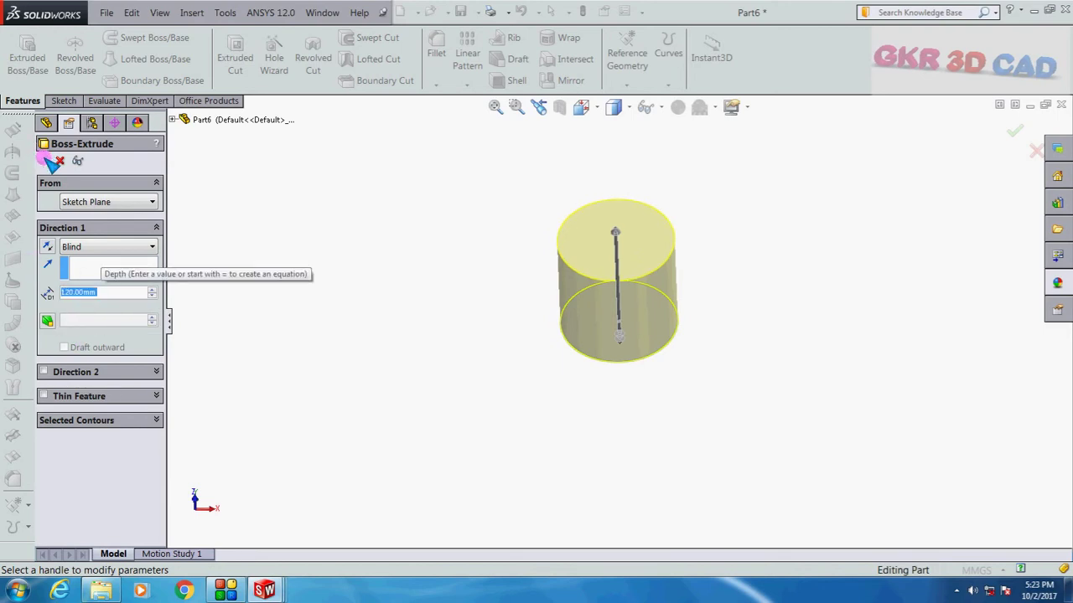
click(52, 162)
scroll(720, 199, down, 2)
scroll(411, 178, down, 2)
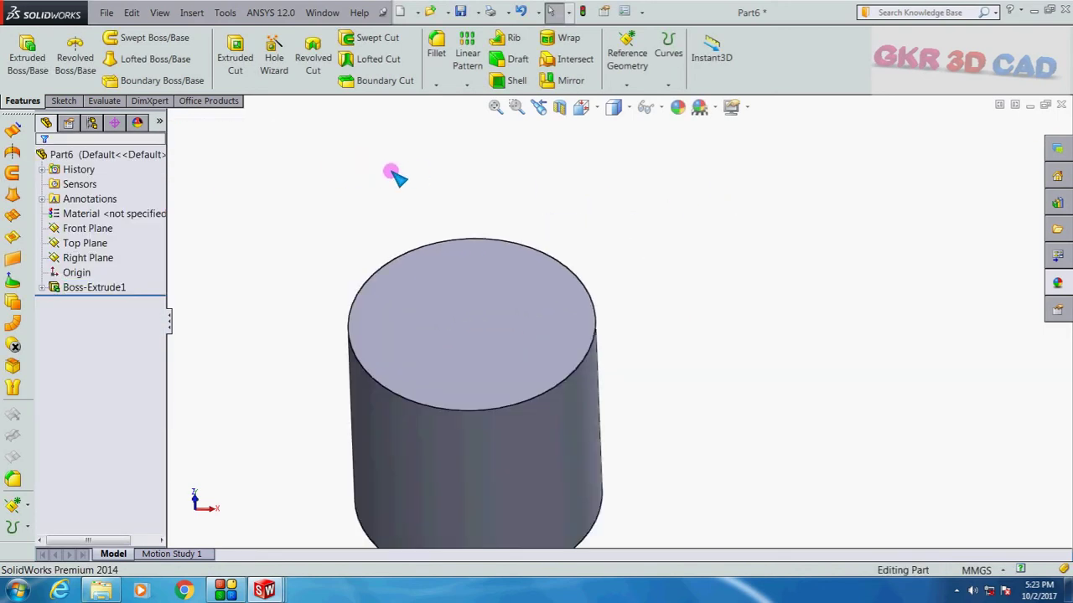
scroll(587, 333, up, 3)
mouse_move(587, 333)
middle_down()
mouse_move(648, 254)
mouse_move(656, 355)
mouse_move(649, 327)
middle_up()
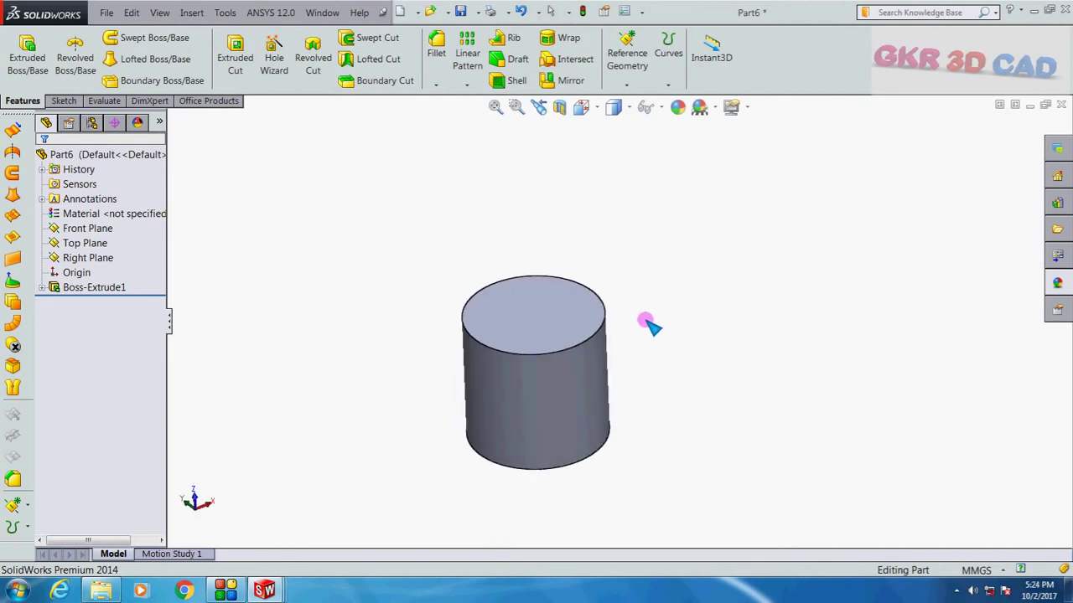
ctrl+middle_drag(447, 399, 494, 388)
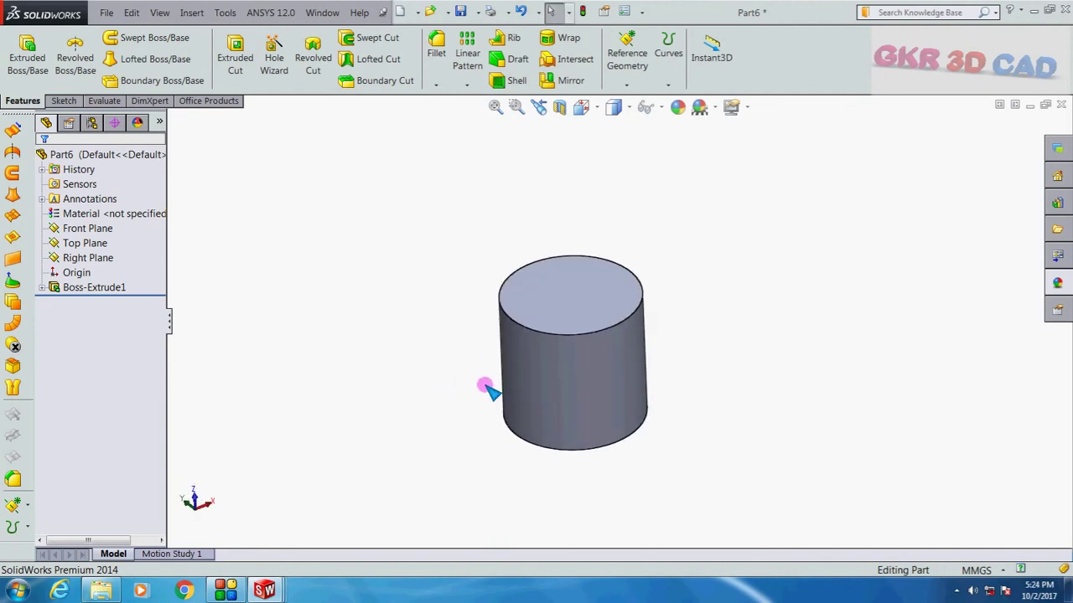
mouse_move(425, 350)
middle_down()
mouse_move(433, 311)
mouse_move(448, 293)
mouse_move(453, 304)
middle_up()
Start a sketch on the Right Plane and draw a circle centred on the cylinder's edge.
click(84, 228)
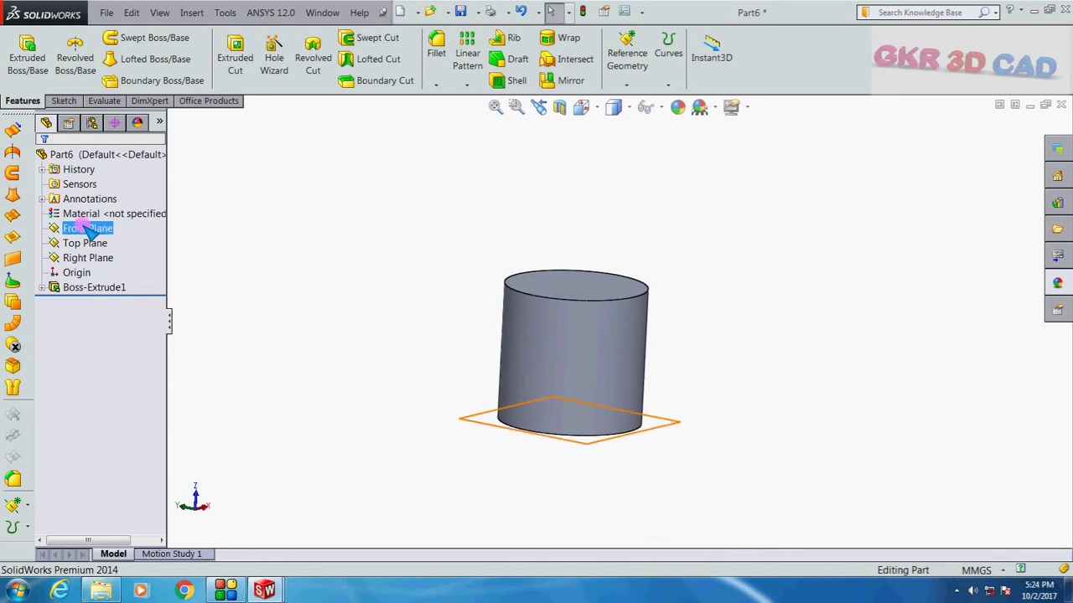
click(86, 244)
click(86, 257)
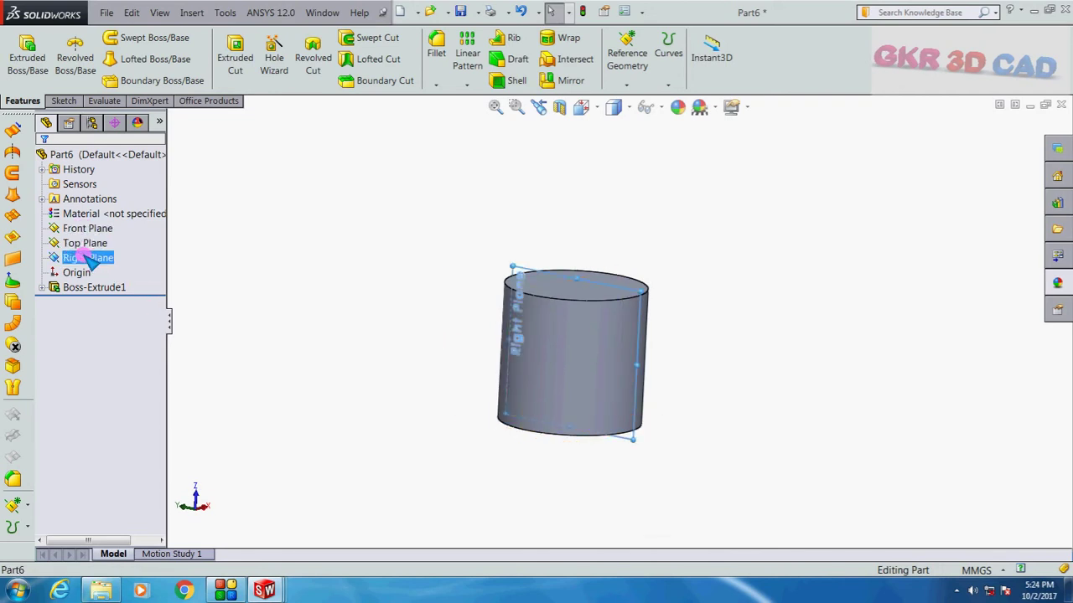
click(94, 238)
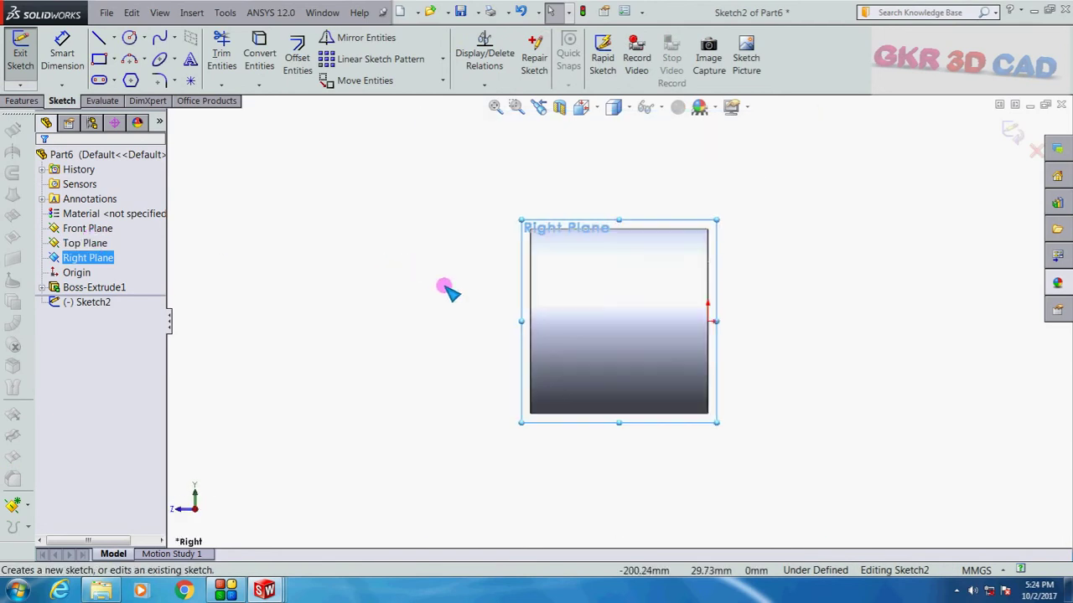
click(129, 38)
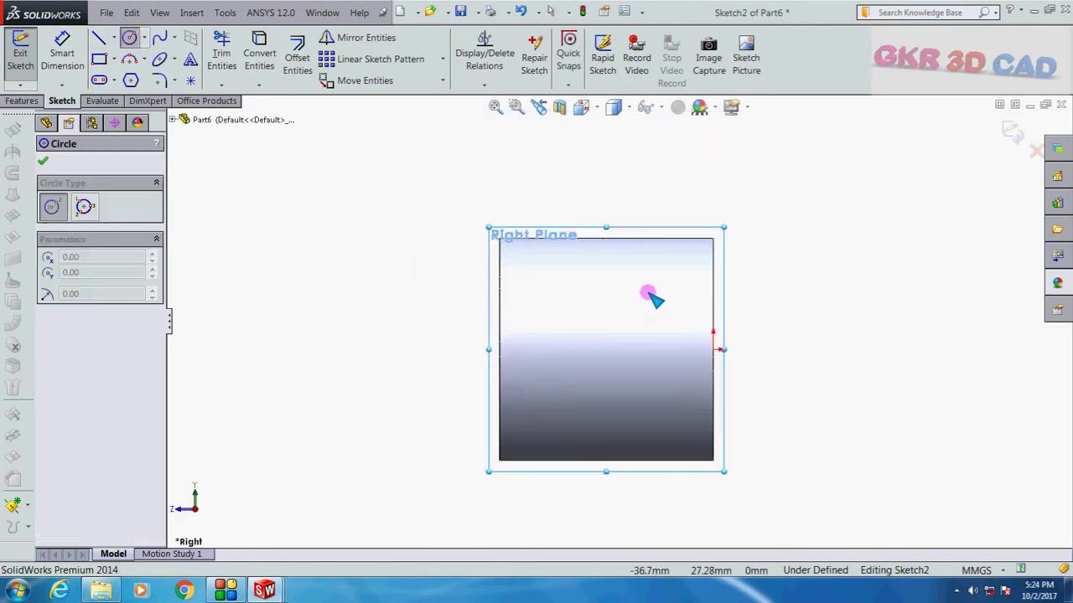
click(605, 238)
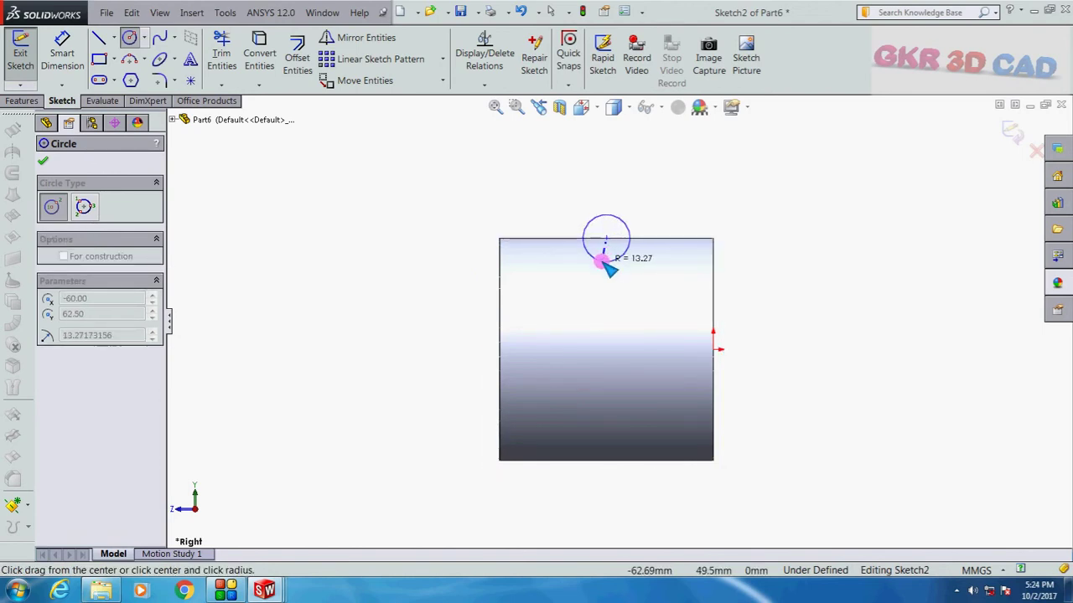
click(604, 263)
key(Escape)
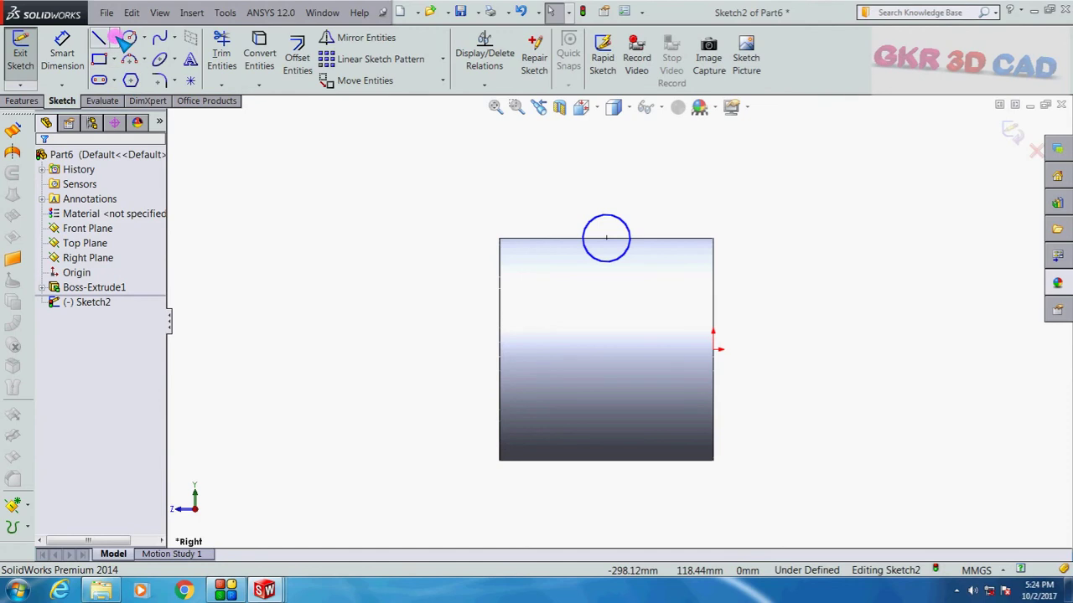
Dimension the groove circle to 25 mm diameter and orbit to view it in 3D.
click(114, 38)
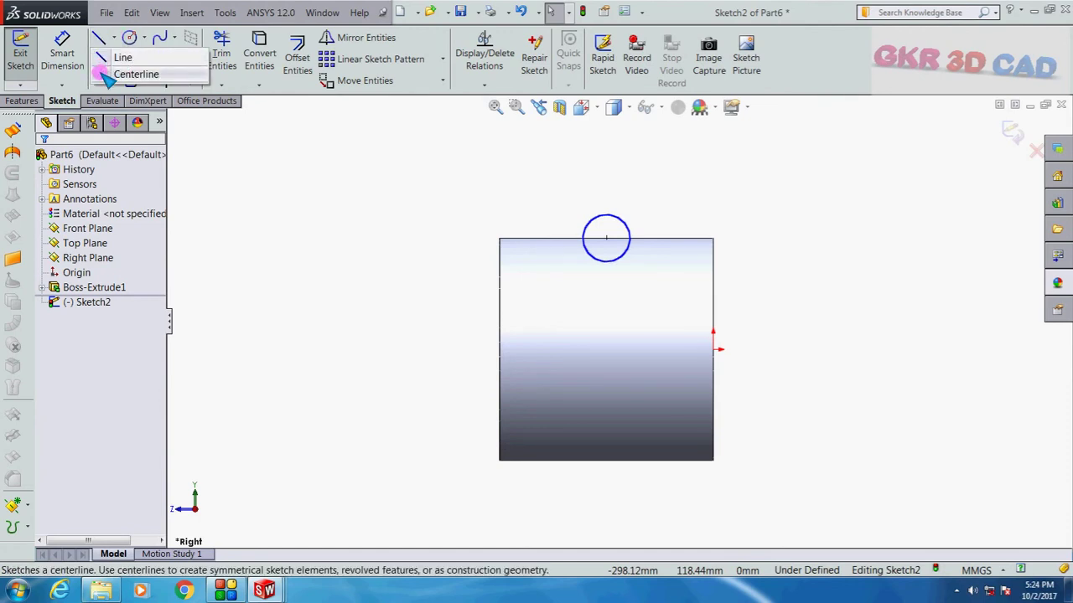
click(106, 75)
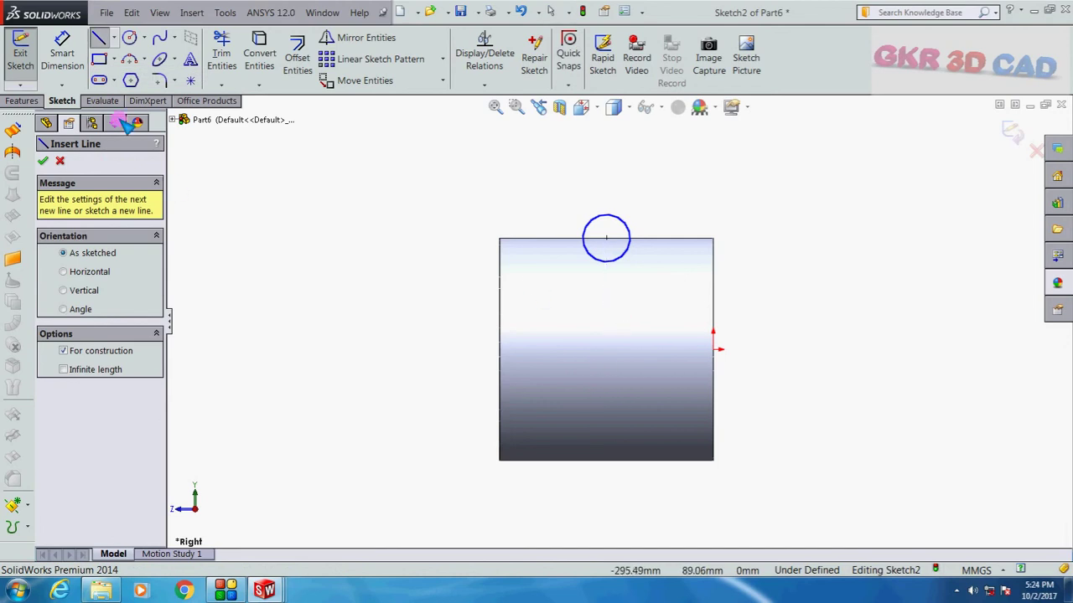
click(62, 52)
click(620, 221)
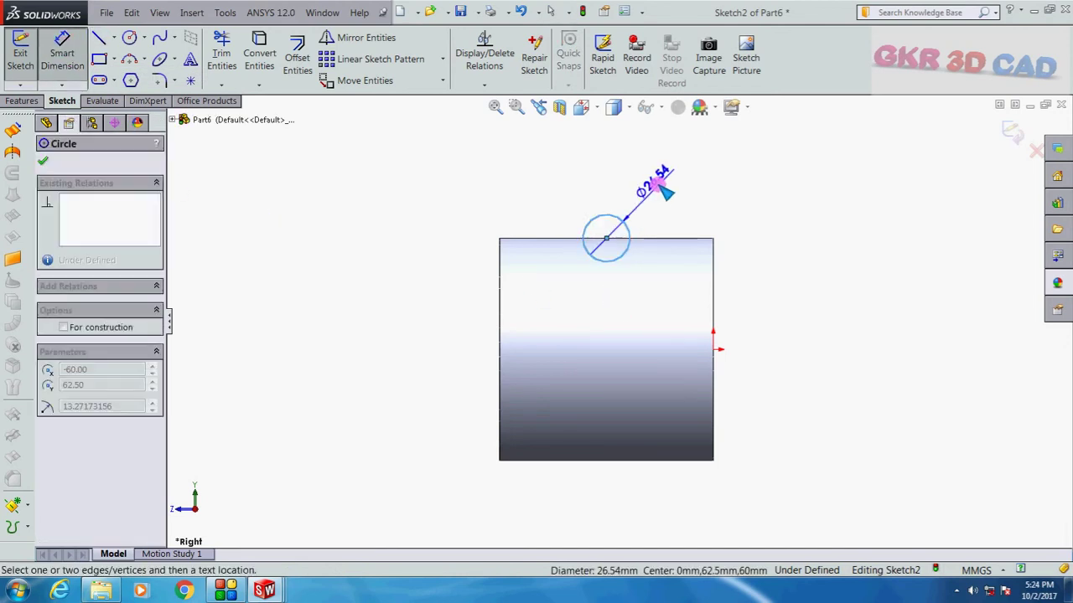
click(664, 189)
text(25)
key(Return)
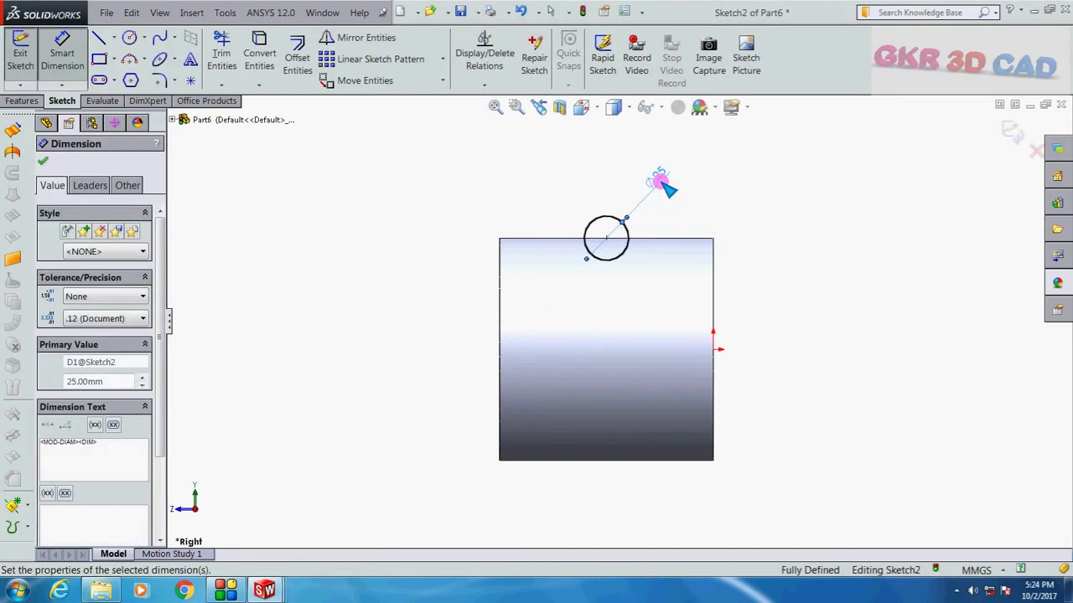
click(792, 185)
scroll(779, 232, up, 1)
mouse_move(712, 270)
middle_down()
mouse_move(796, 172)
mouse_move(706, 275)
mouse_move(713, 175)
mouse_move(766, 168)
mouse_move(734, 215)
middle_up()
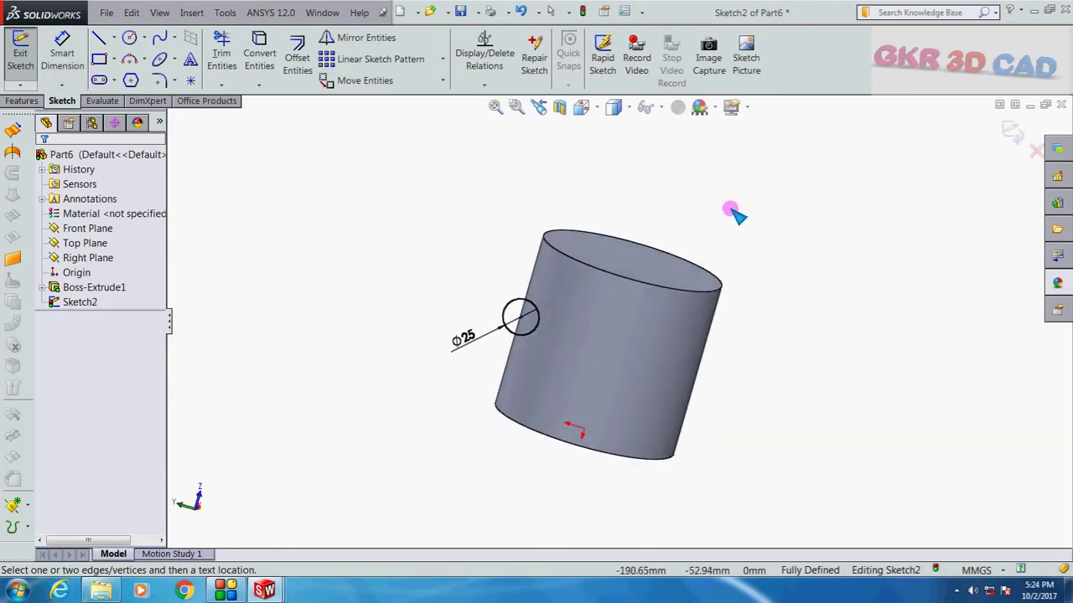
key(Escape)
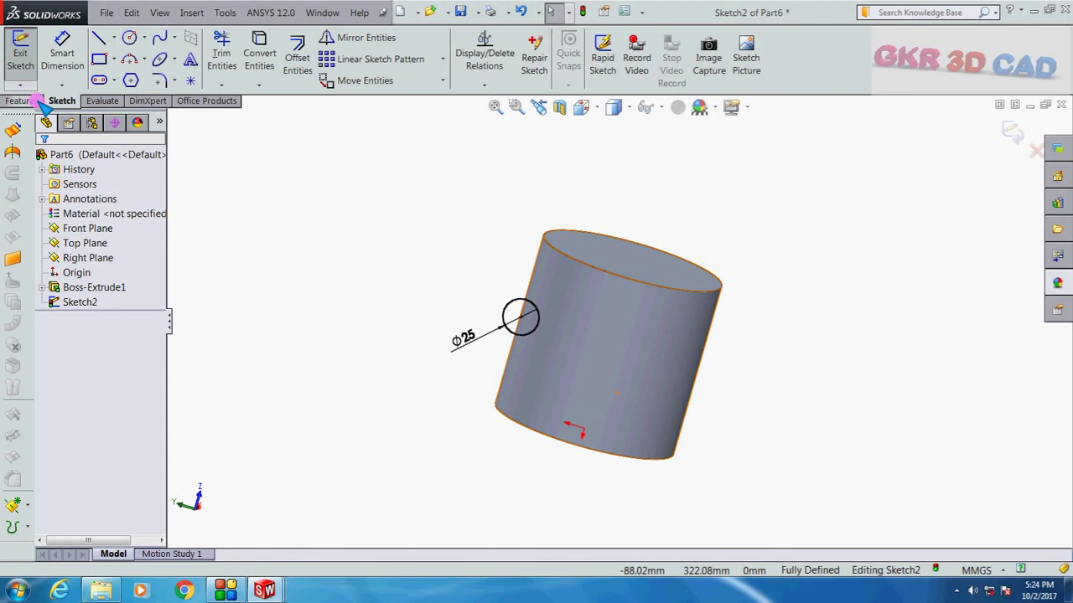
Exit Sketch2, leaving the 25 mm groove circle beside the cylinder wall.
click(23, 100)
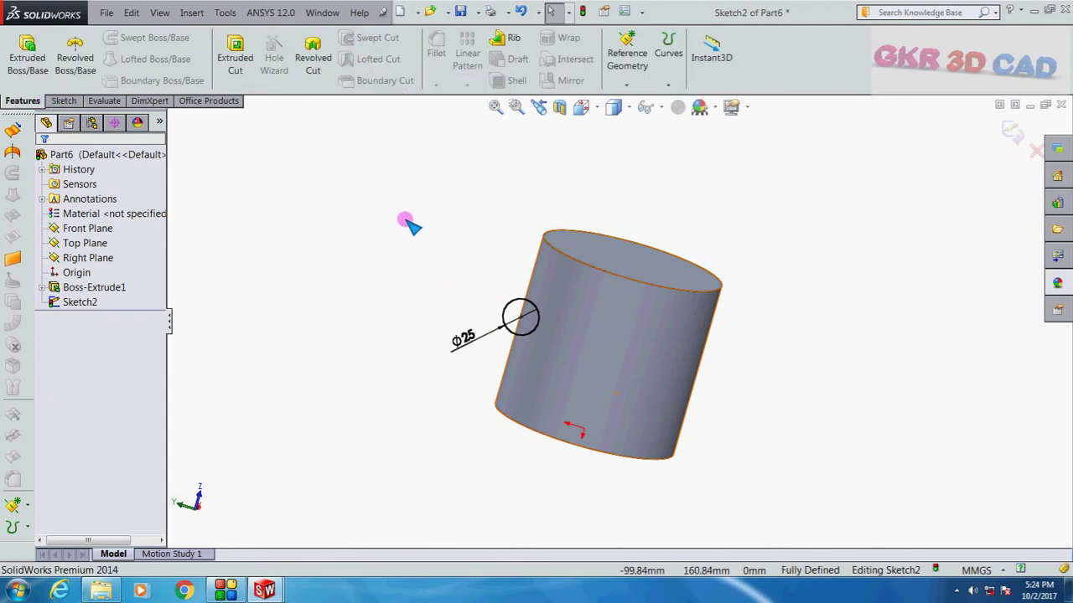
mouse_move(412, 223)
middle_down()
mouse_move(434, 247)
mouse_move(442, 199)
mouse_move(475, 244)
middle_up()
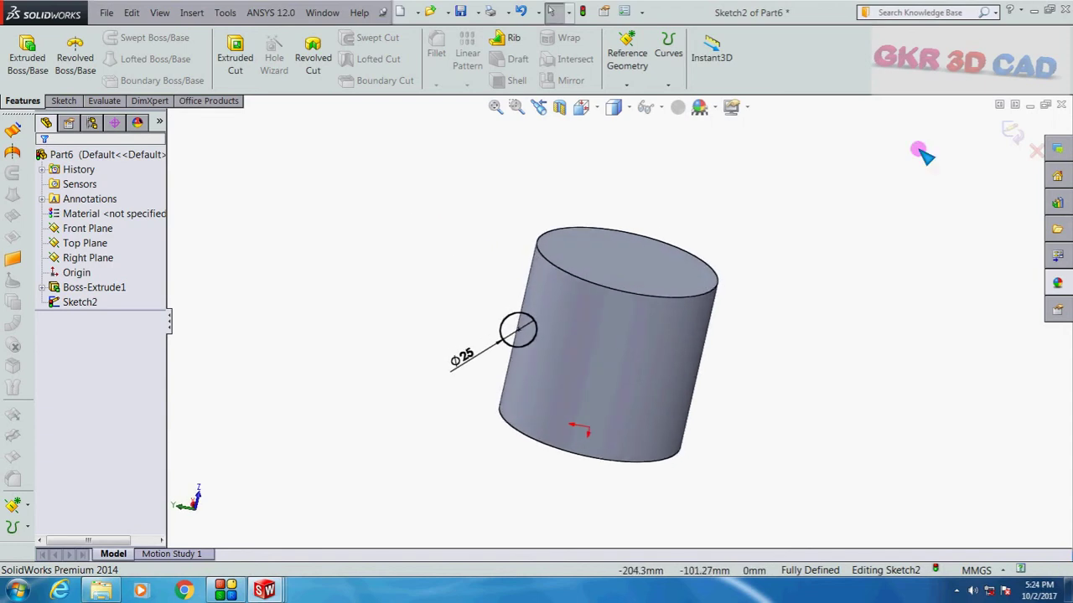
click(1012, 129)
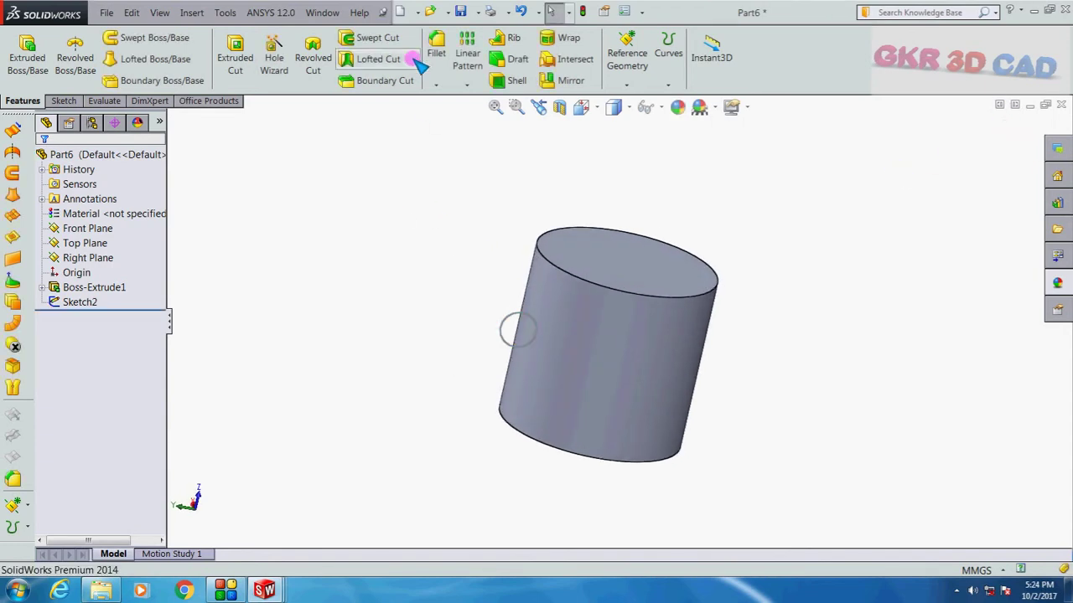
Create a swept cut using Sketch2 as the profile and the top circular edge as the path.
click(373, 39)
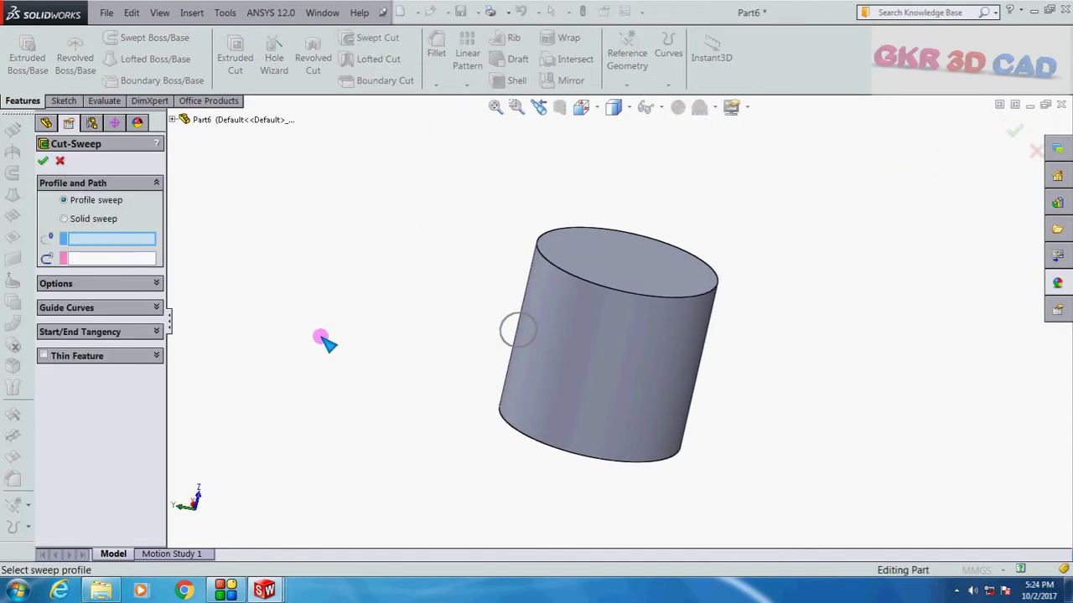
click(504, 343)
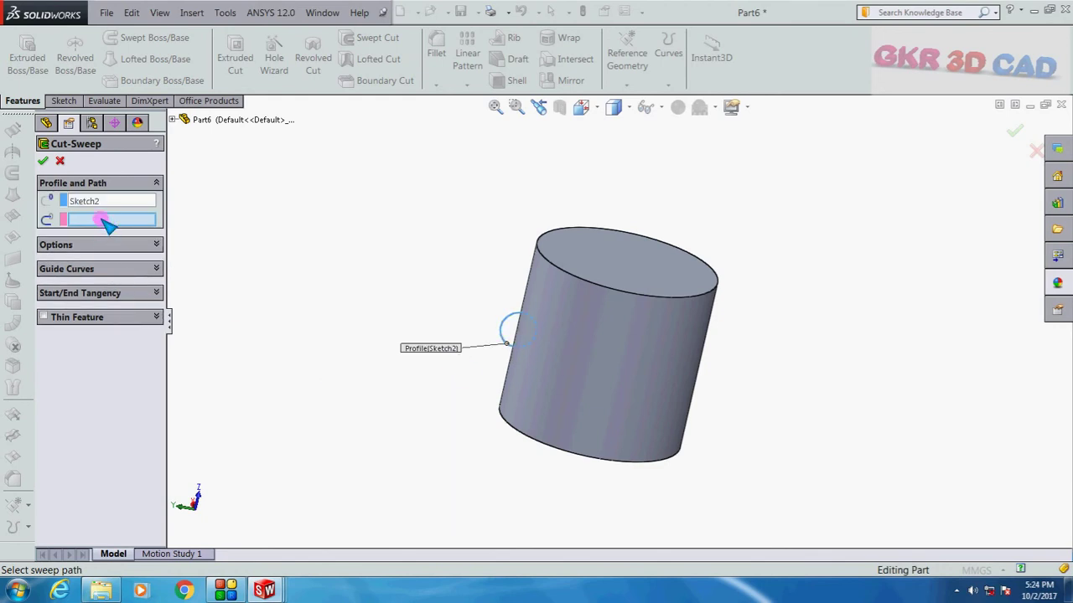
click(567, 273)
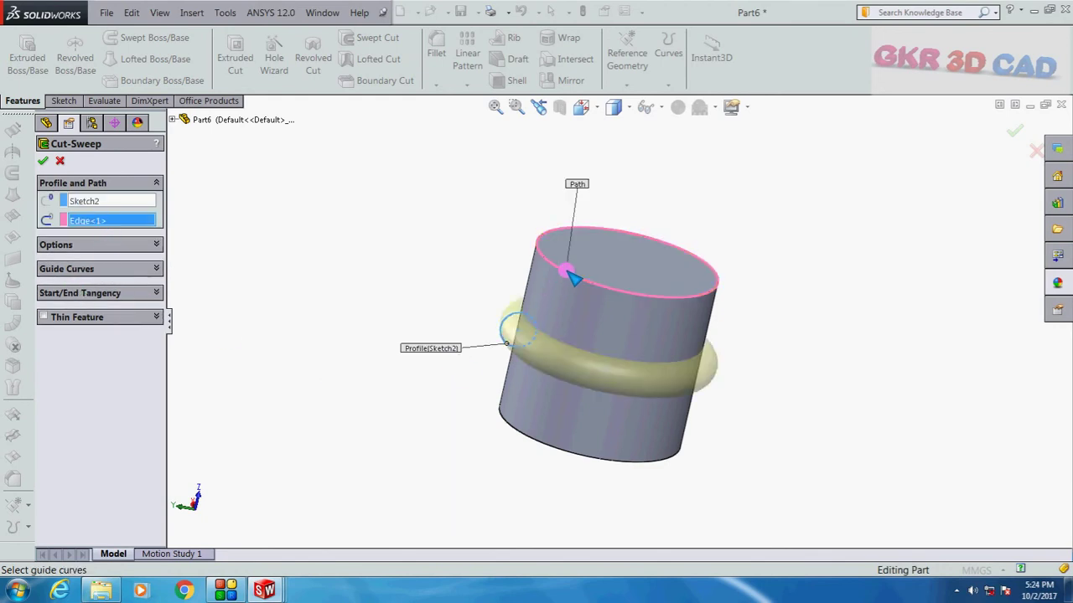
click(43, 159)
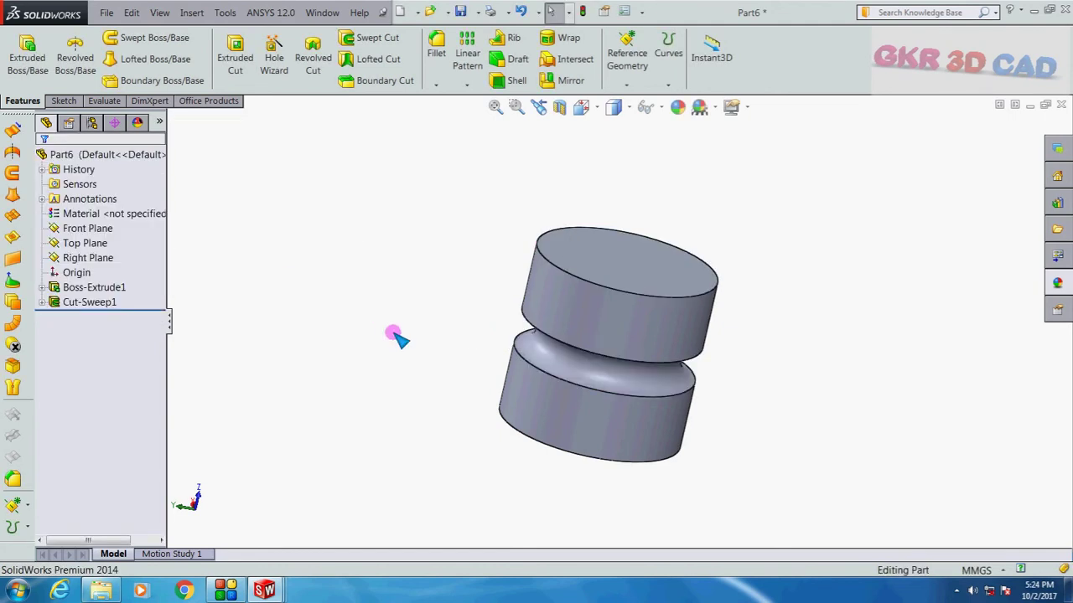
mouse_move(395, 335)
middle_down()
mouse_move(409, 270)
mouse_move(432, 318)
middle_up()
scroll(553, 347, down, 2)
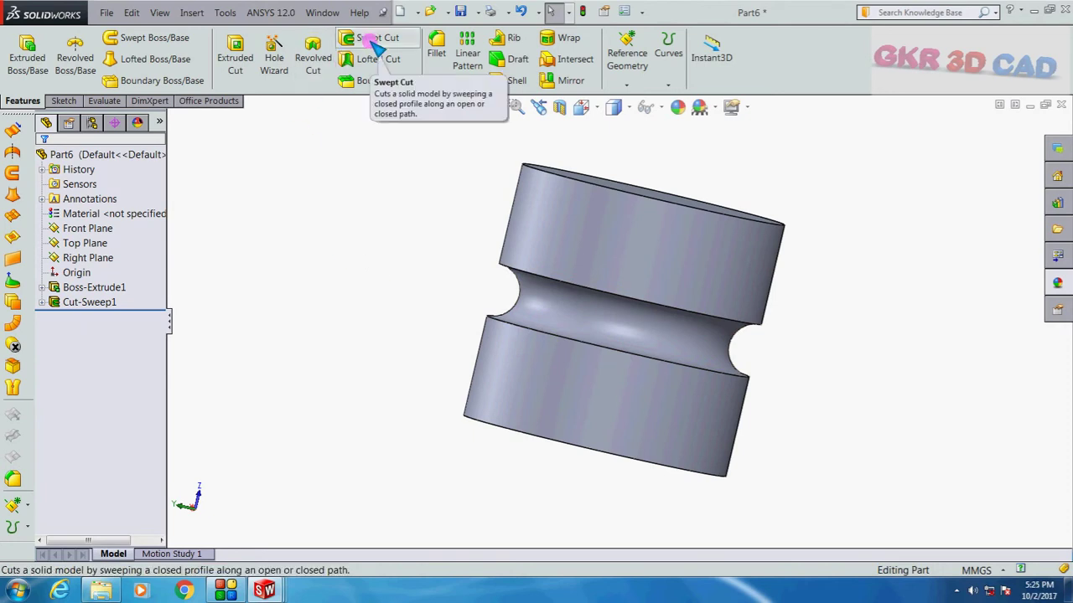
key(ctrl+shift+z)
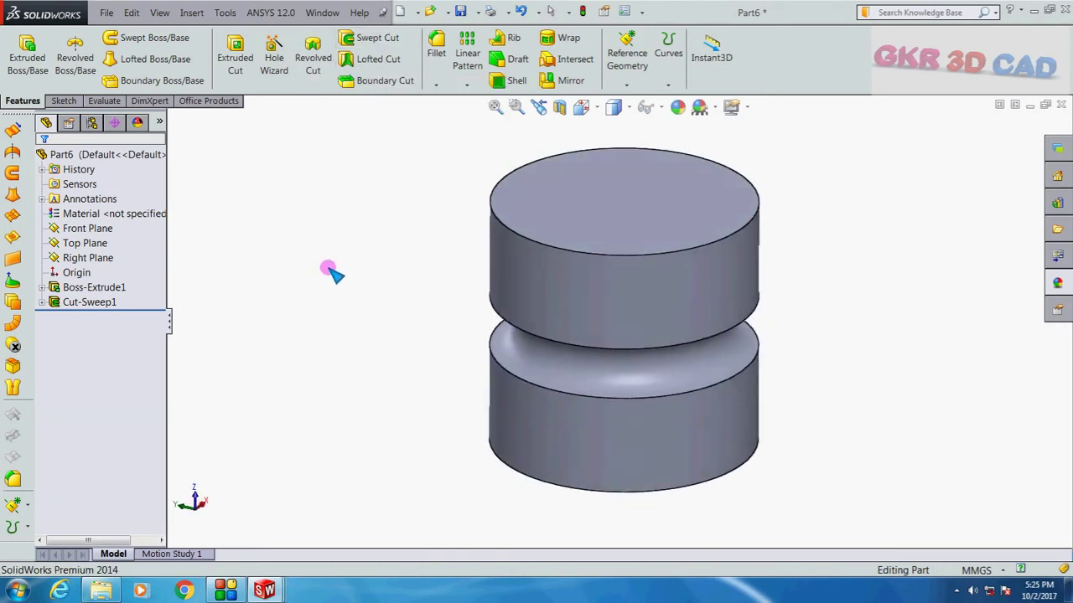
key(z)
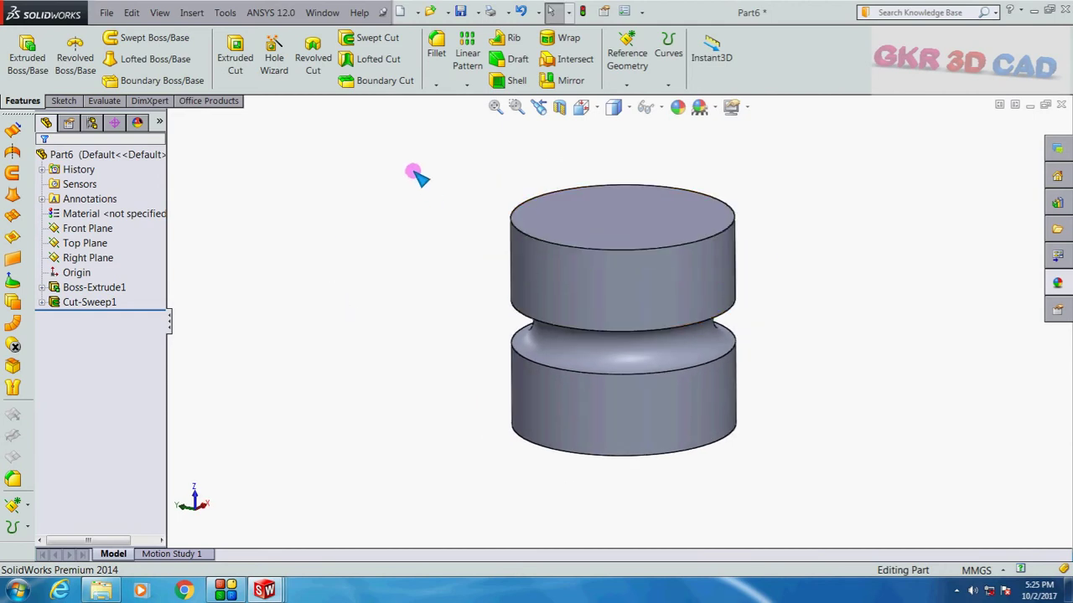
Start a chamfer and select the cylinder's top circular edge.
click(435, 84)
click(463, 117)
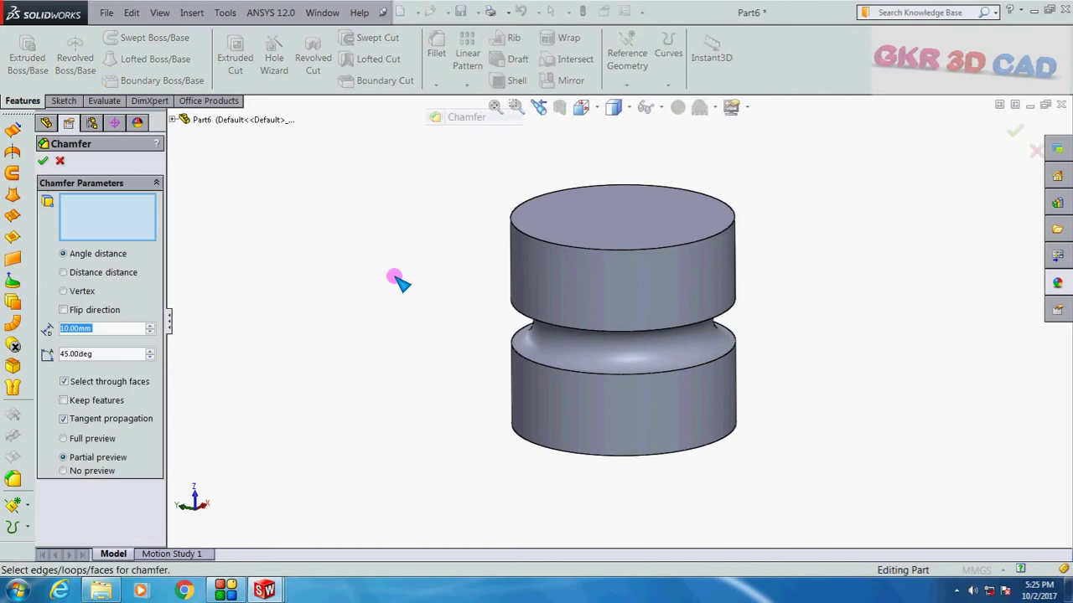
scroll(578, 310, down, 2)
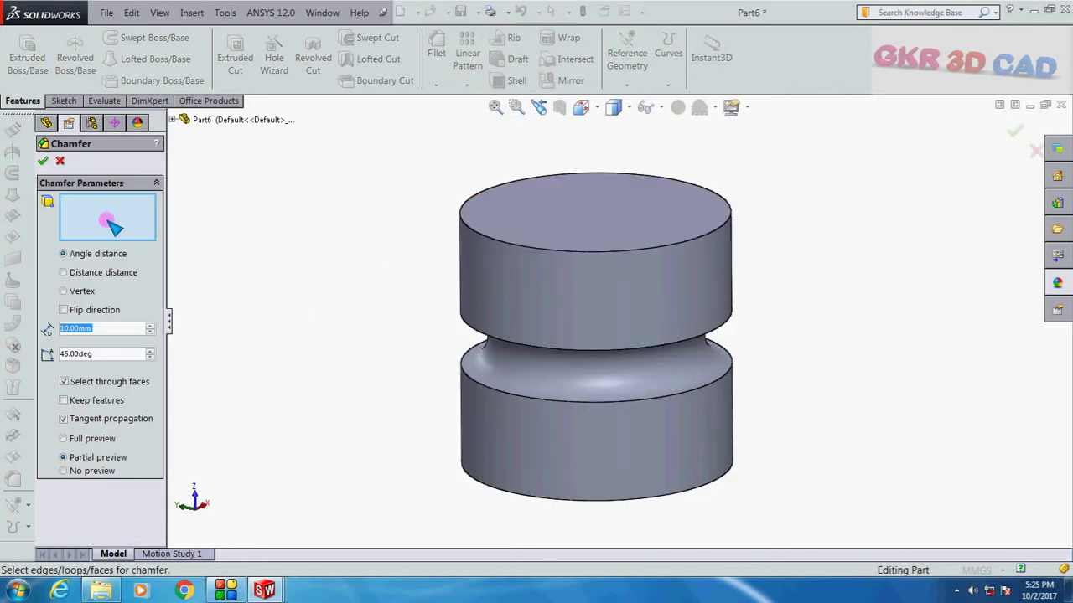
click(478, 234)
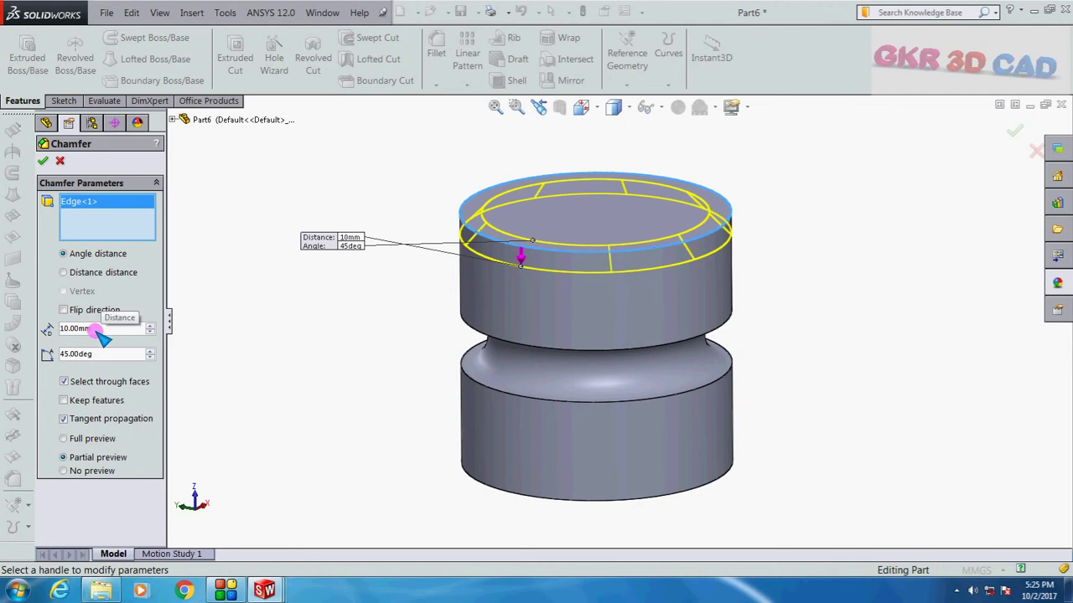
Set the chamfer angle to 15° with 10 mm distance and accept Chamfer1.
mouse_move(99, 333)
mouse_down()
mouse_move(52, 333)
mouse_move(23, 360)
mouse_up()
click(111, 356)
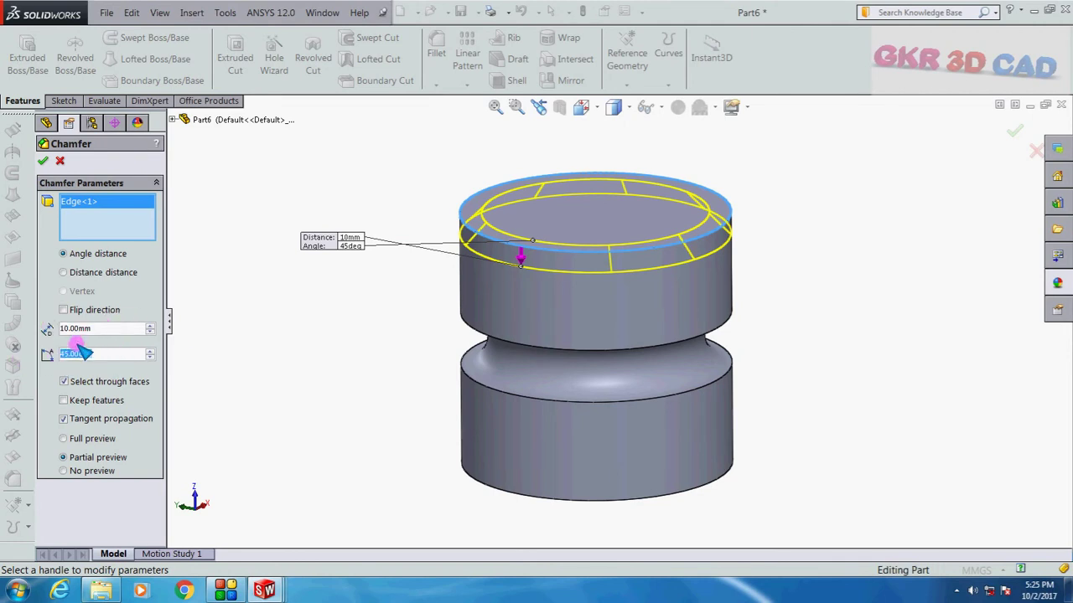
drag(99, 333, 48, 335)
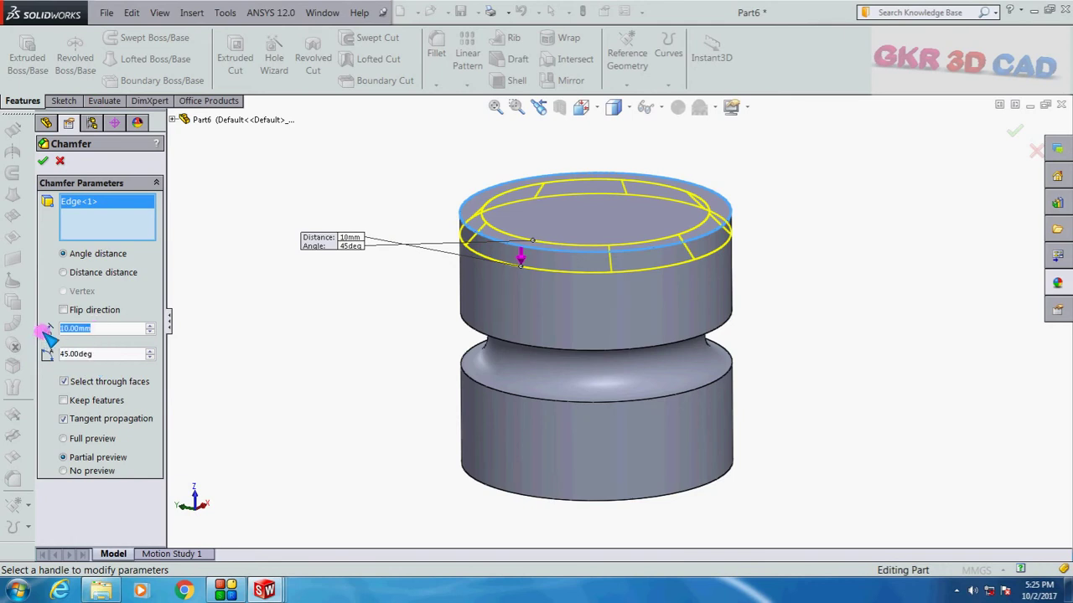
click(150, 350)
click(150, 350)
drag(110, 355, 46, 357)
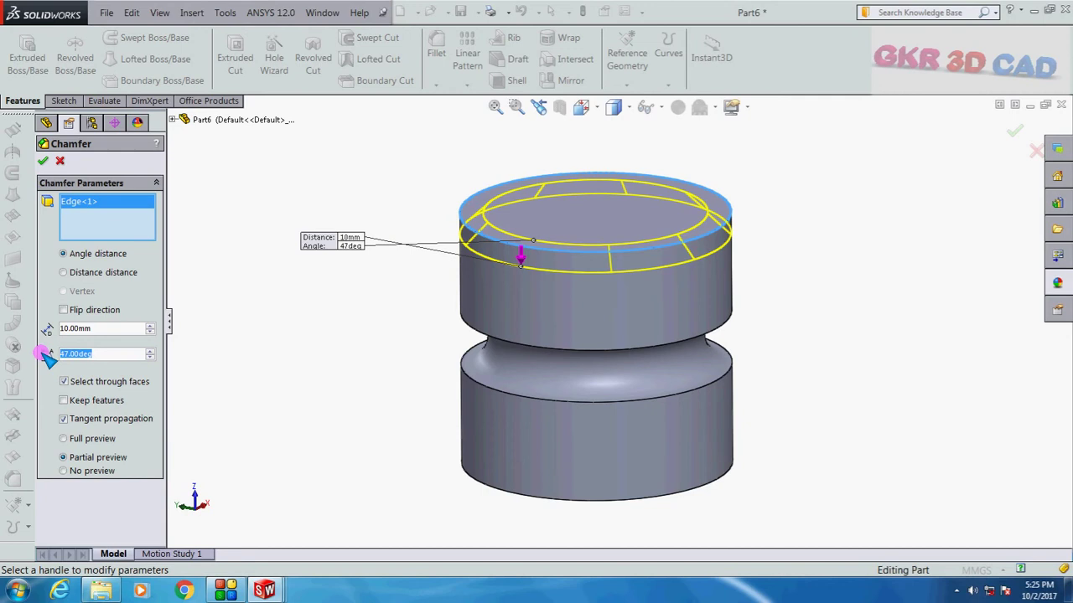
text(15)
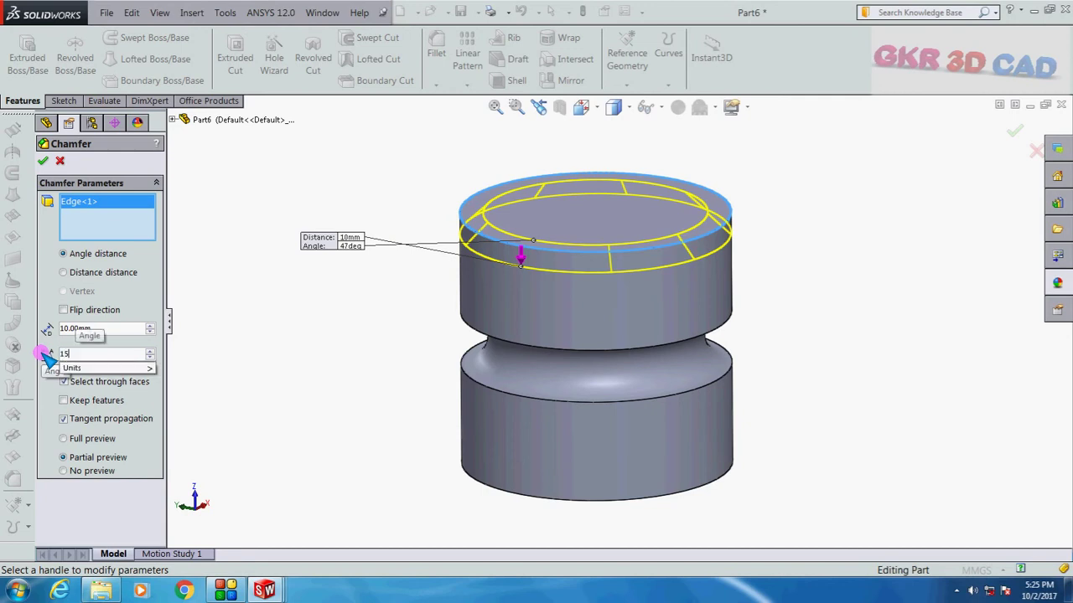
key(Return)
scroll(469, 201, down, 5)
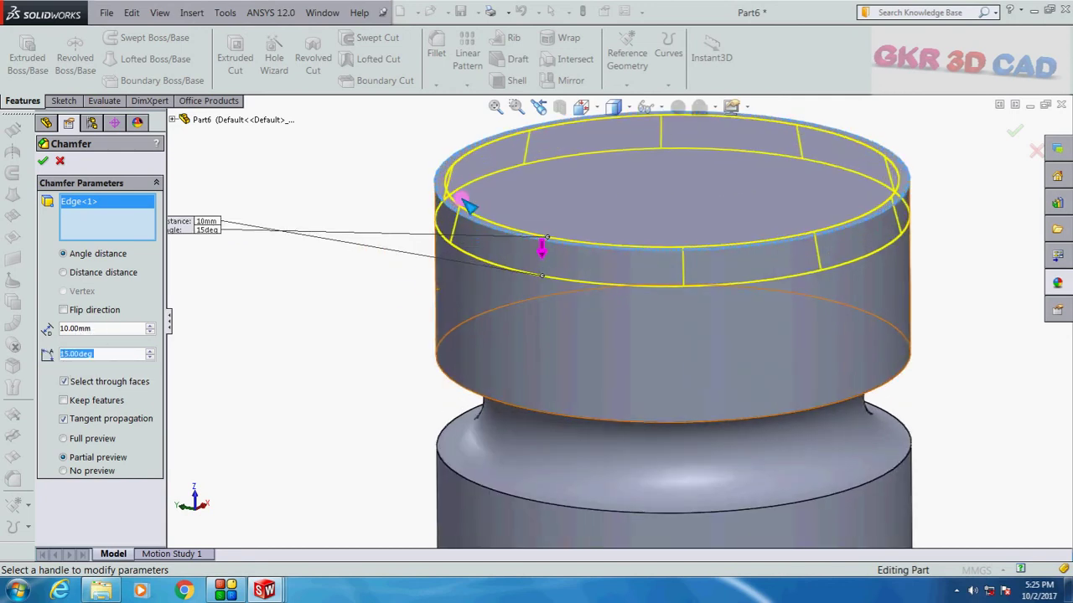
scroll(408, 297, up, 2)
scroll(408, 268, down, 1)
scroll(455, 215, down, 3)
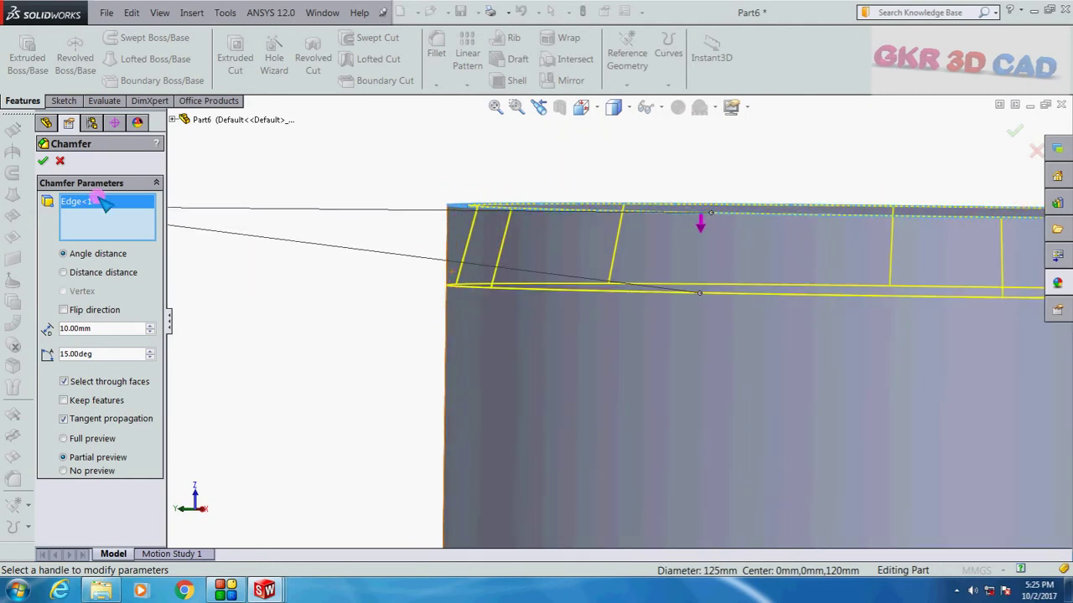
click(48, 161)
Reopen Chamfer1 from the FeatureManager tree for editing.
key(f)
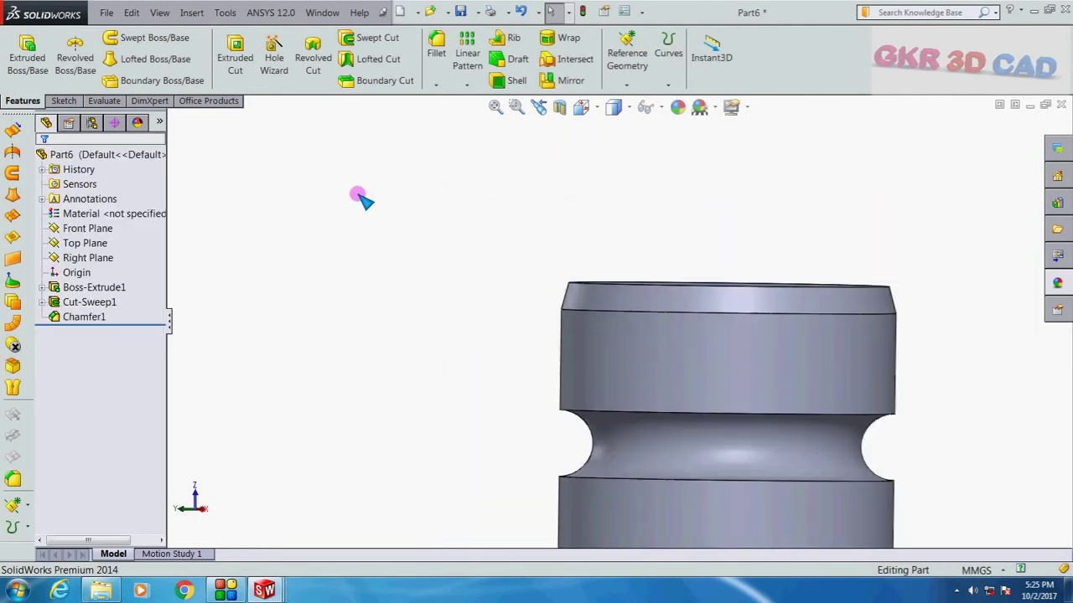
scroll(771, 361, down, 2)
scroll(431, 266, down, 1)
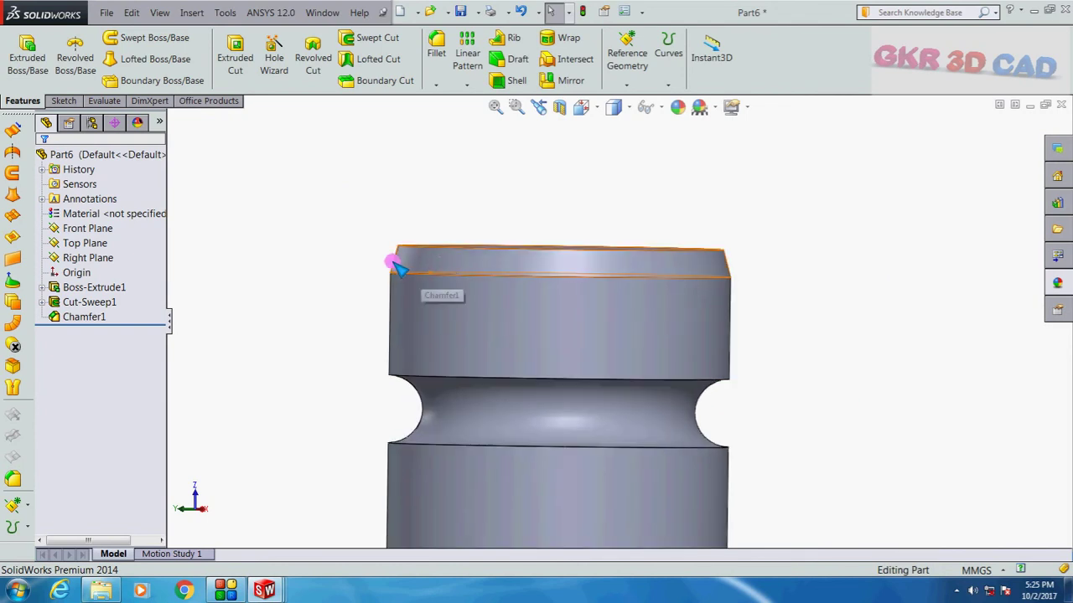
middle_drag(385, 240, 378, 268)
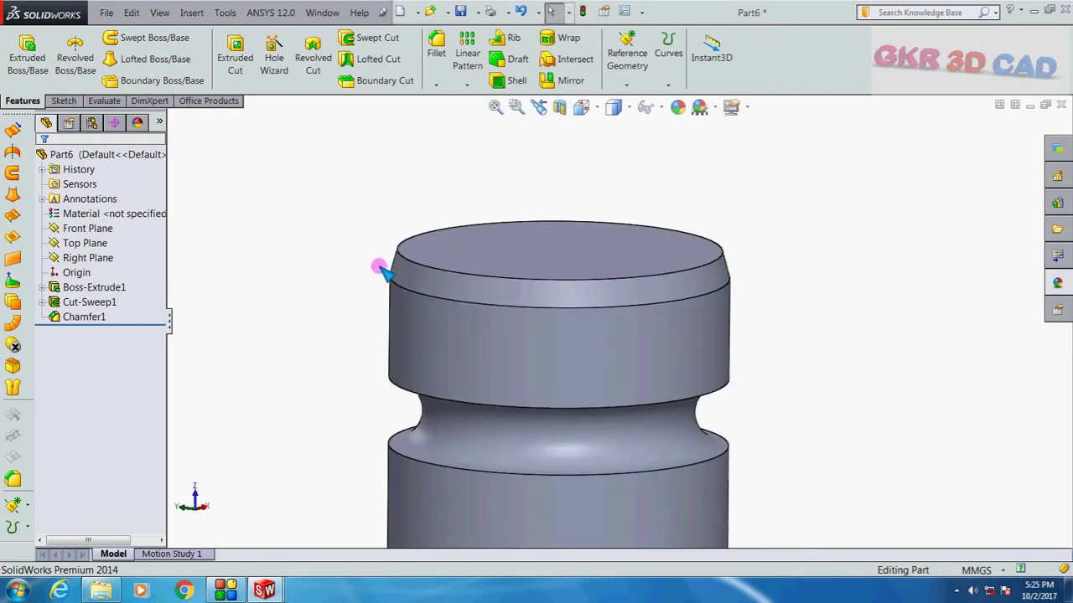
click(80, 319)
click(81, 285)
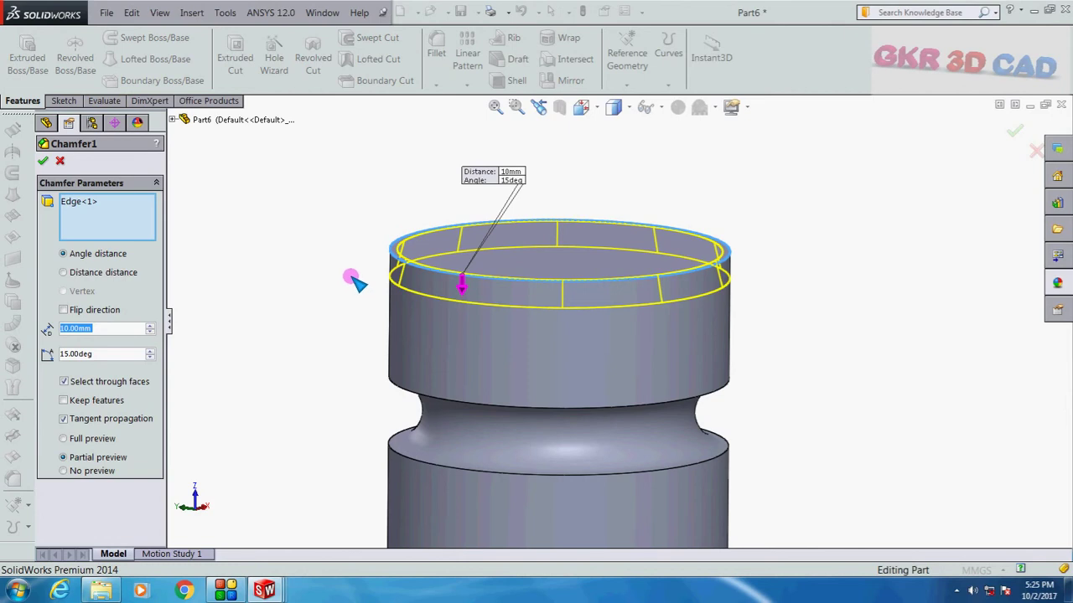
Change Chamfer1's distance to 15 mm, keeping the 15° angle, and accept it.
middle_drag(295, 328, 296, 311)
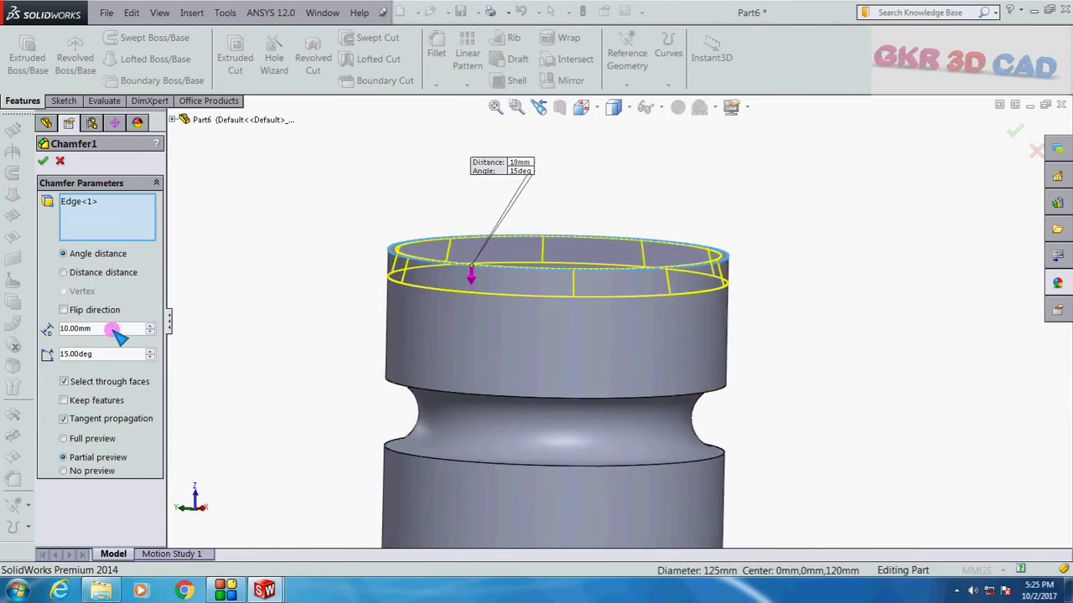
drag(100, 331, 54, 334)
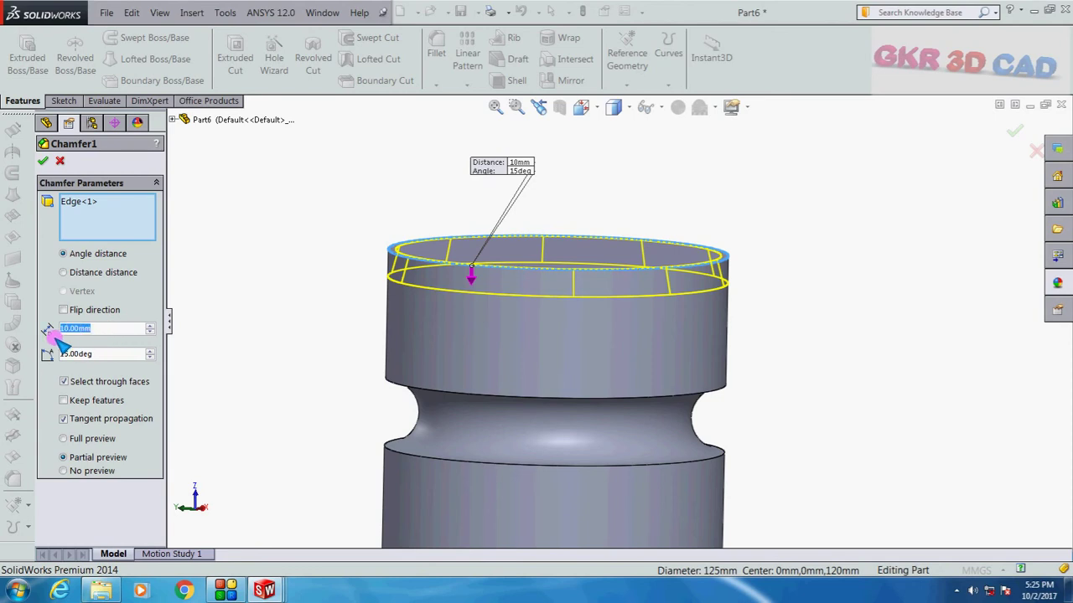
text(15)
key(Return)
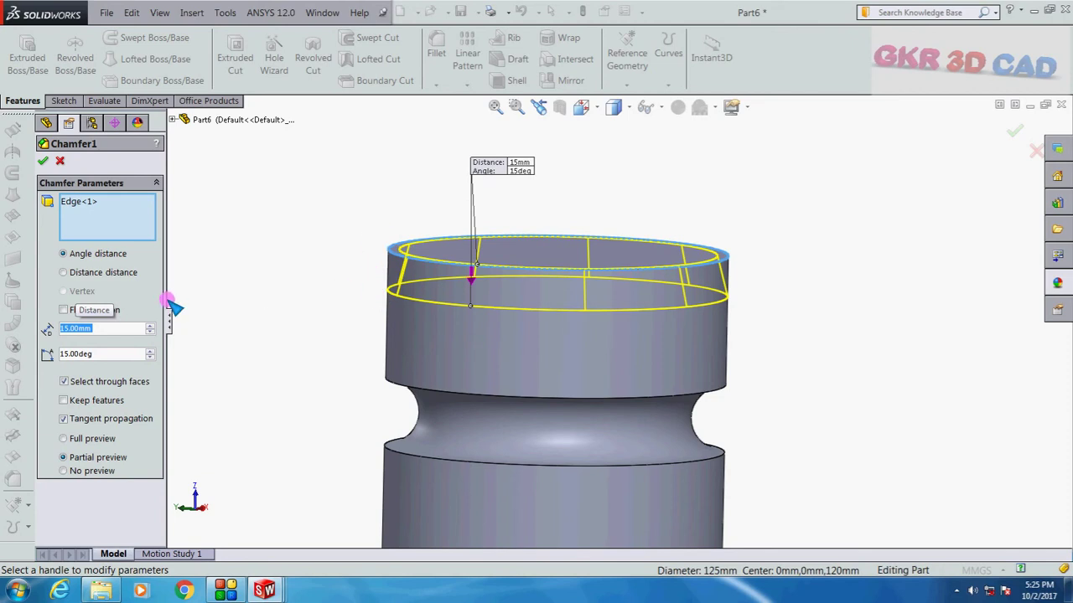
click(46, 160)
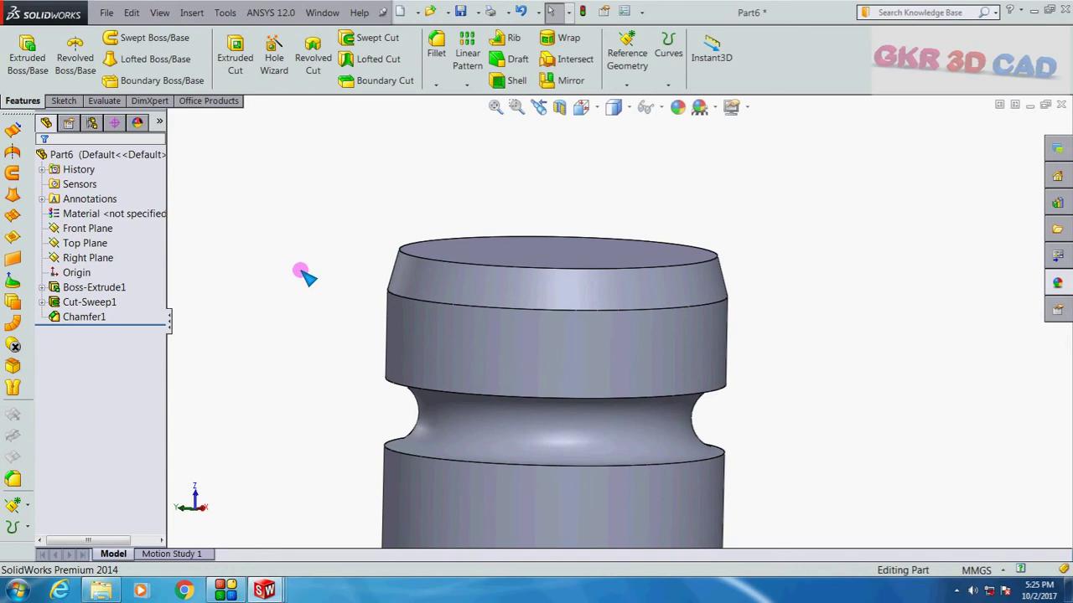
scroll(642, 508, down, 2)
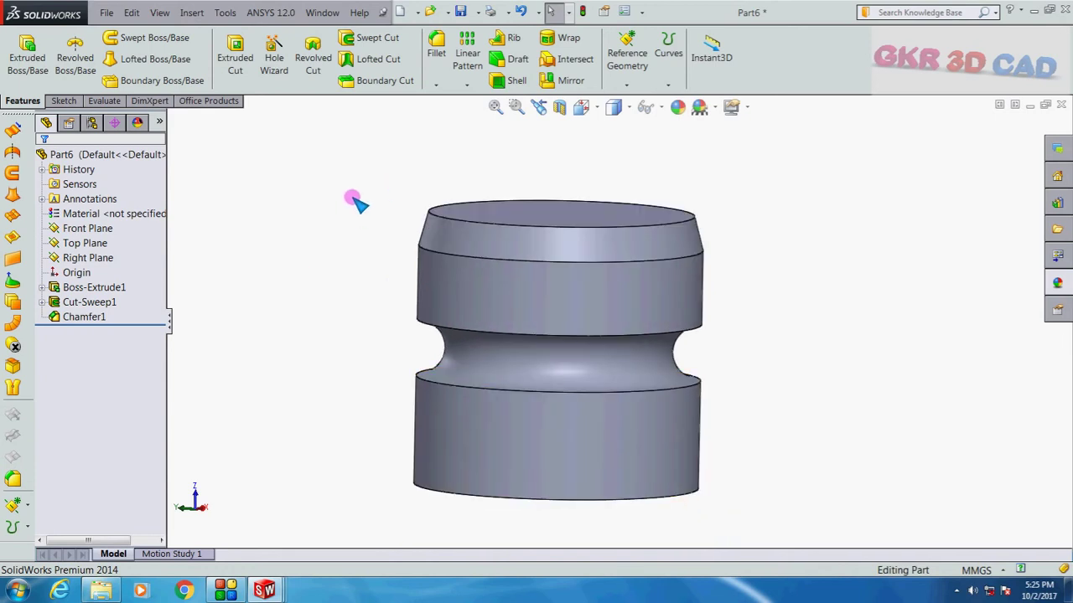
middle_drag(356, 201, 355, 244)
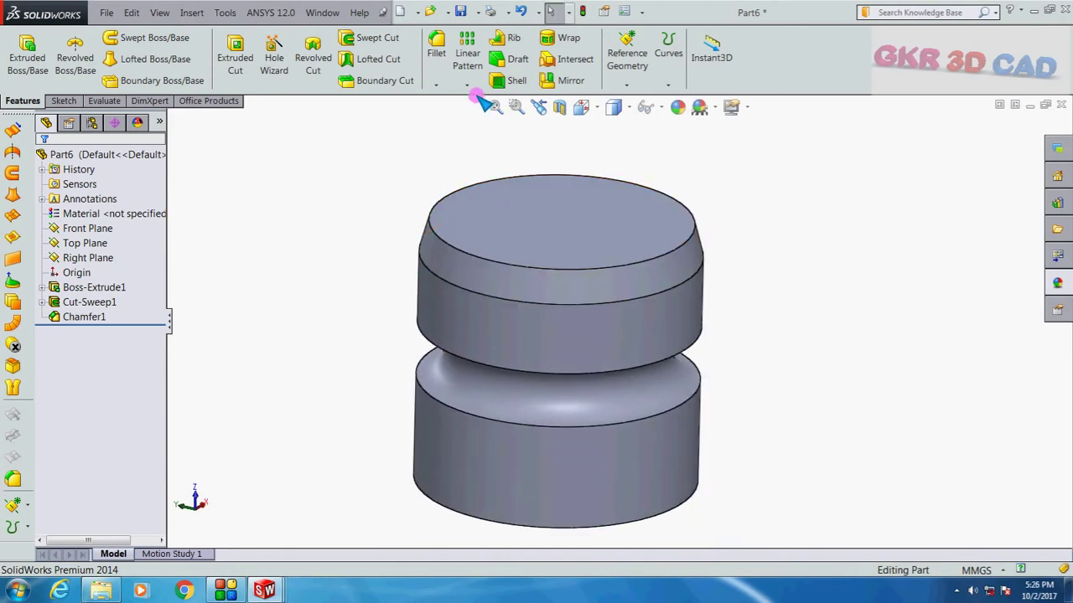
Start a new chamfer and select the cylinder's bottom circular edge.
click(436, 86)
click(450, 115)
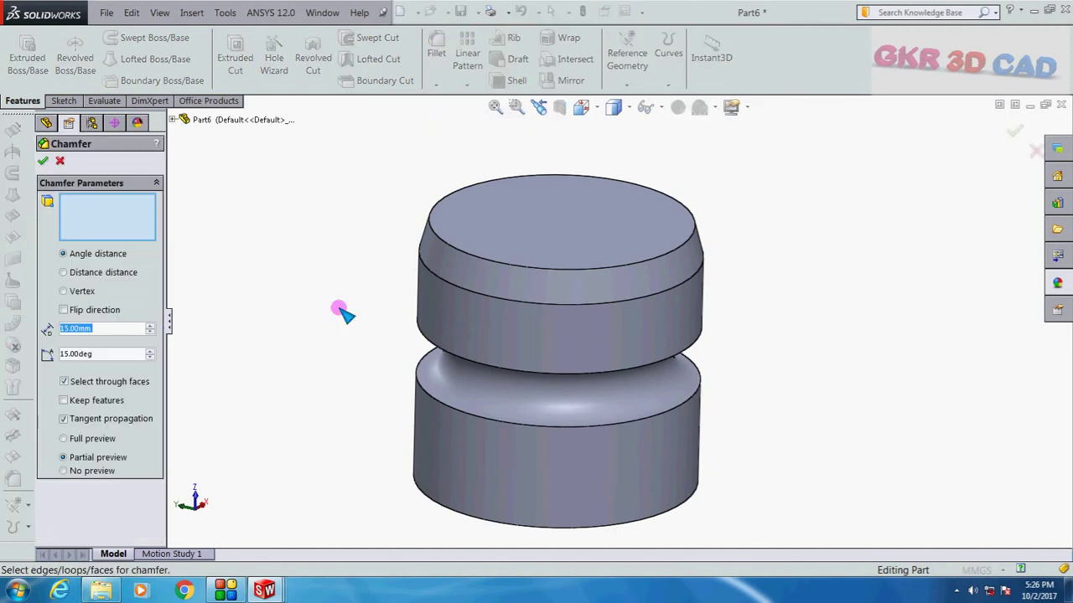
middle_drag(328, 304, 342, 160)
mouse_move(345, 378)
middle_down()
mouse_move(321, 143)
mouse_move(362, 271)
mouse_move(316, 311)
middle_up()
mouse_move(620, 247)
middle_down()
mouse_move(618, 316)
mouse_move(592, 331)
middle_up()
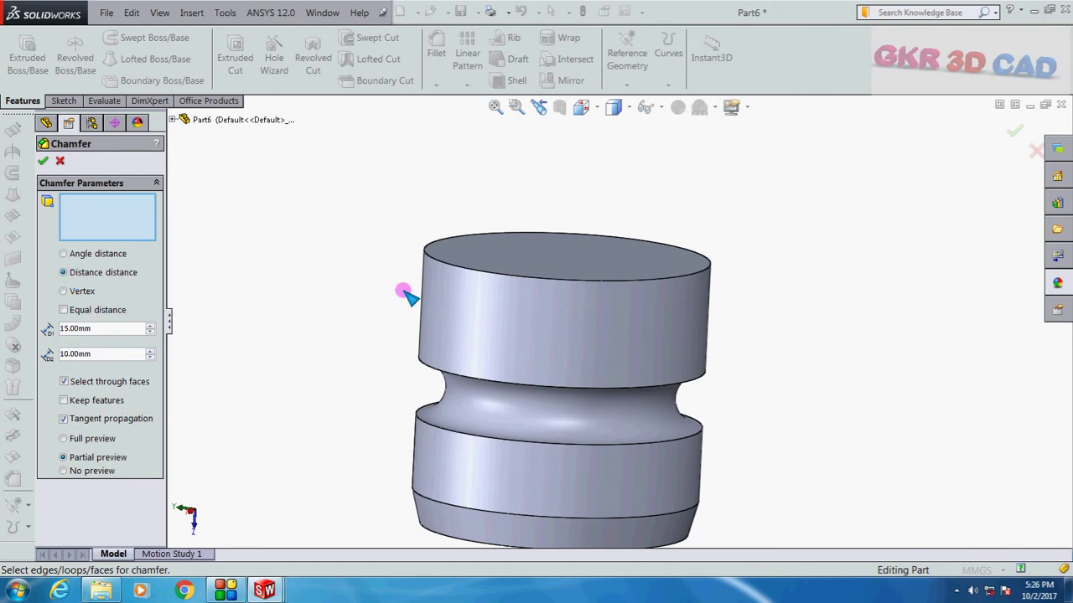
click(431, 251)
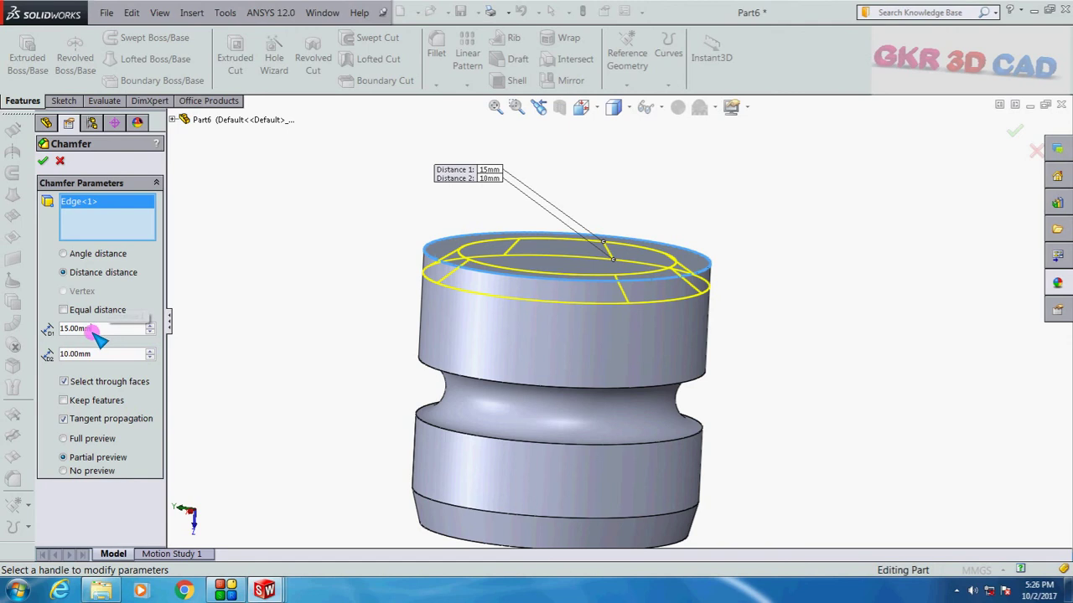
Set the chamfer distances to 5 mm and 10 mm and accept Chamfer2.
drag(94, 330, 47, 333)
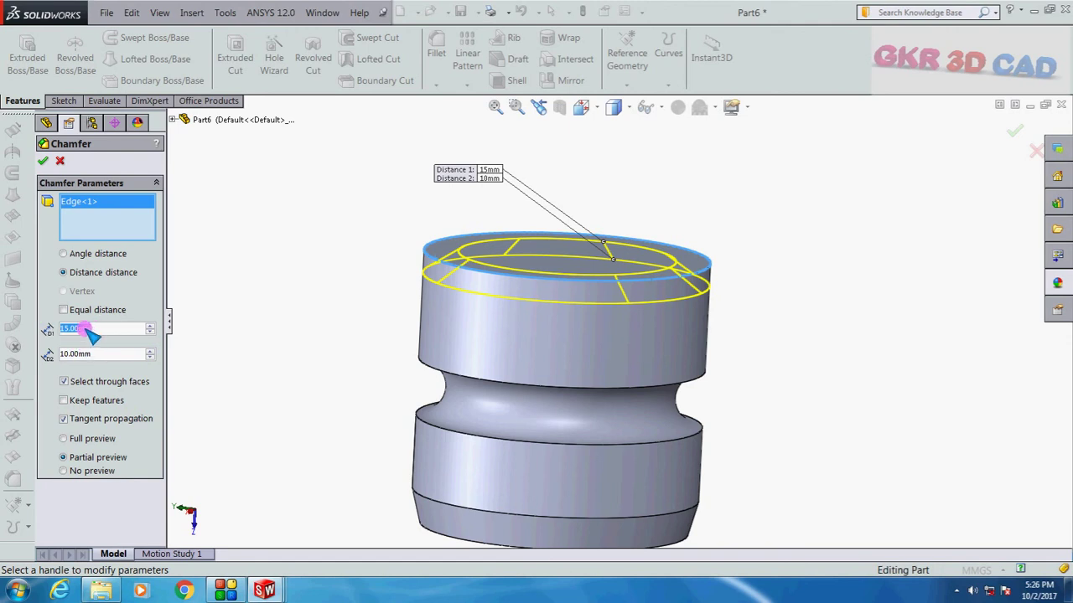
drag(108, 353, 48, 356)
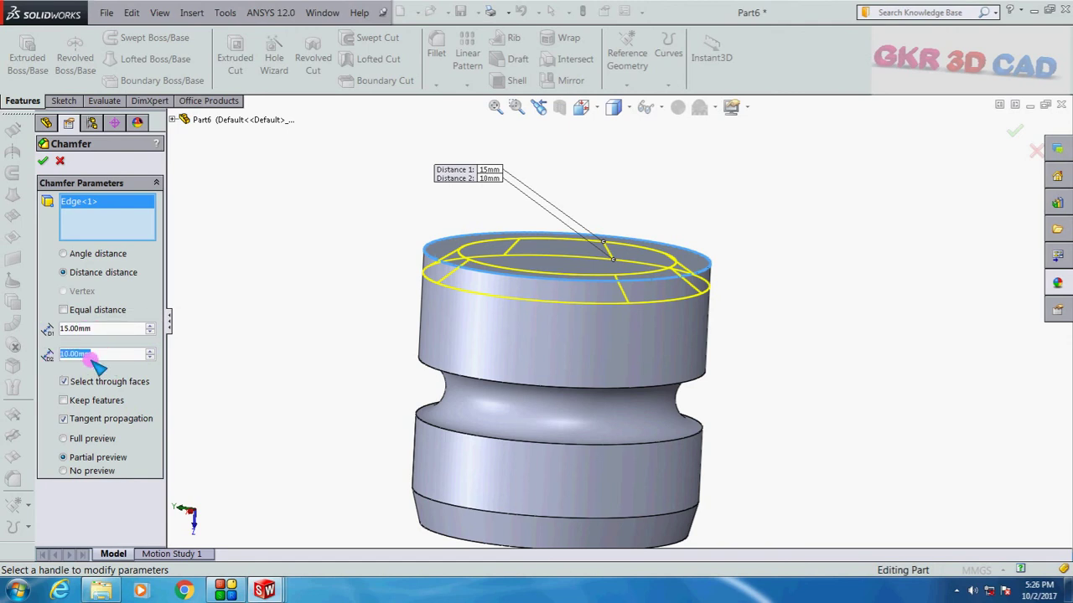
middle_drag(299, 335, 288, 305)
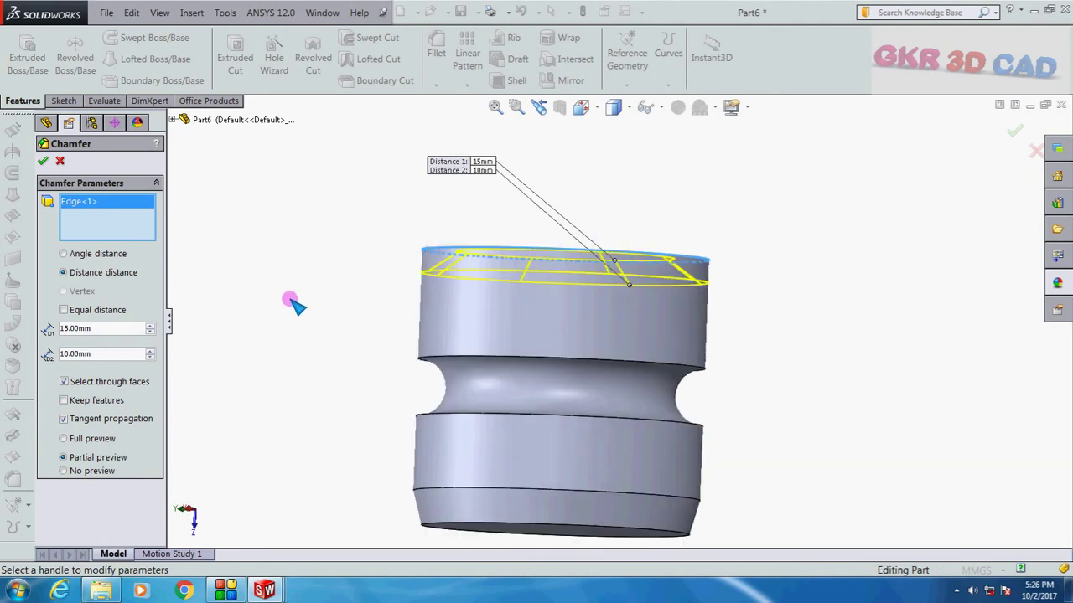
scroll(482, 258, down, 3)
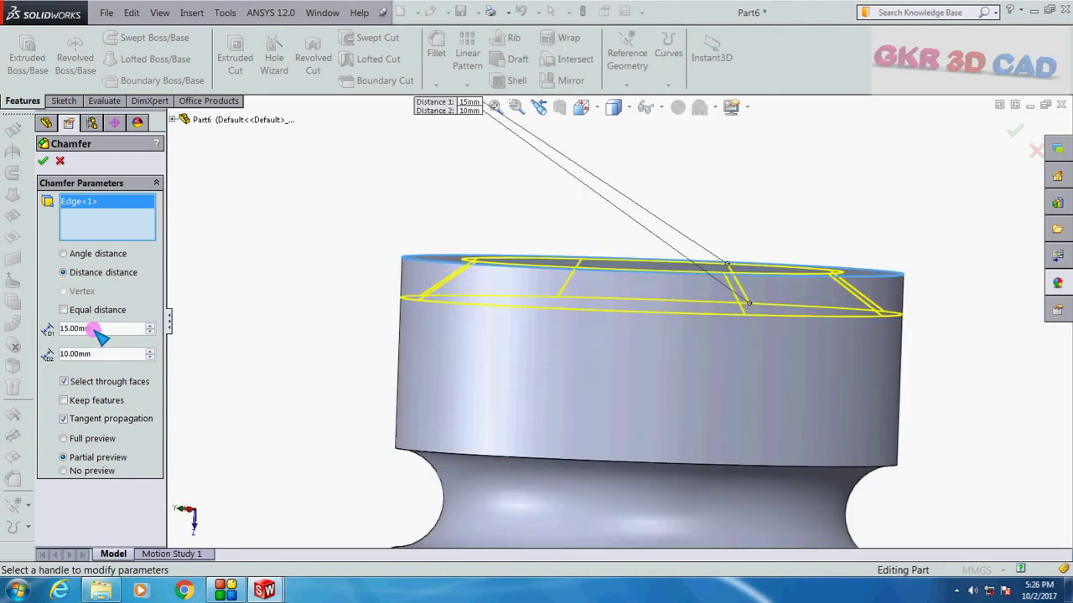
text(5)
key(Return)
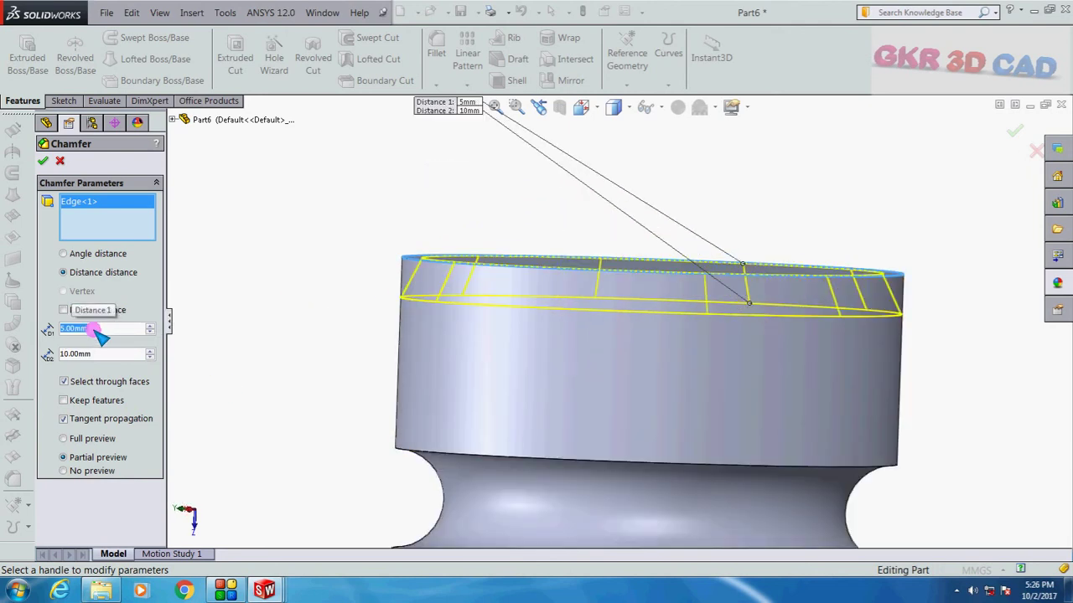
click(43, 160)
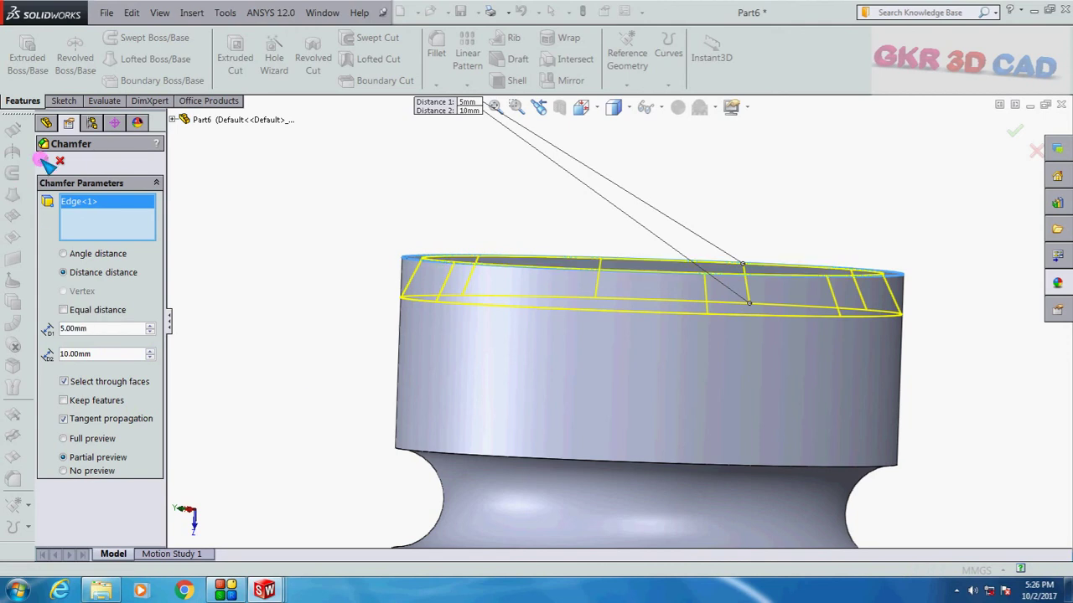
middle_drag(297, 220, 582, 328)
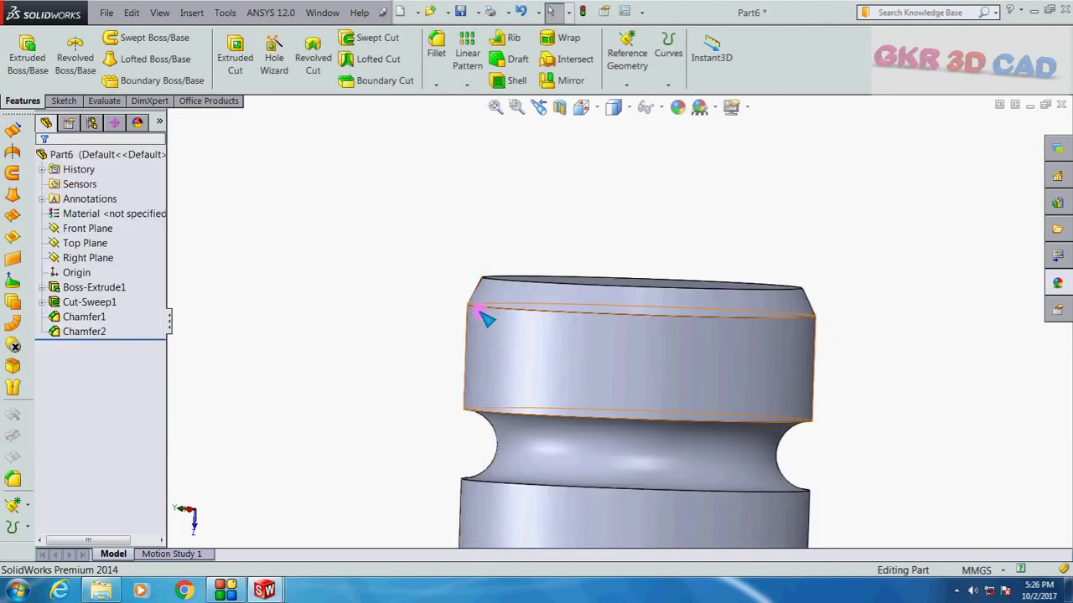
Switch to the GKR 3D CADD document from the Window menu.
scroll(634, 407, down, 3)
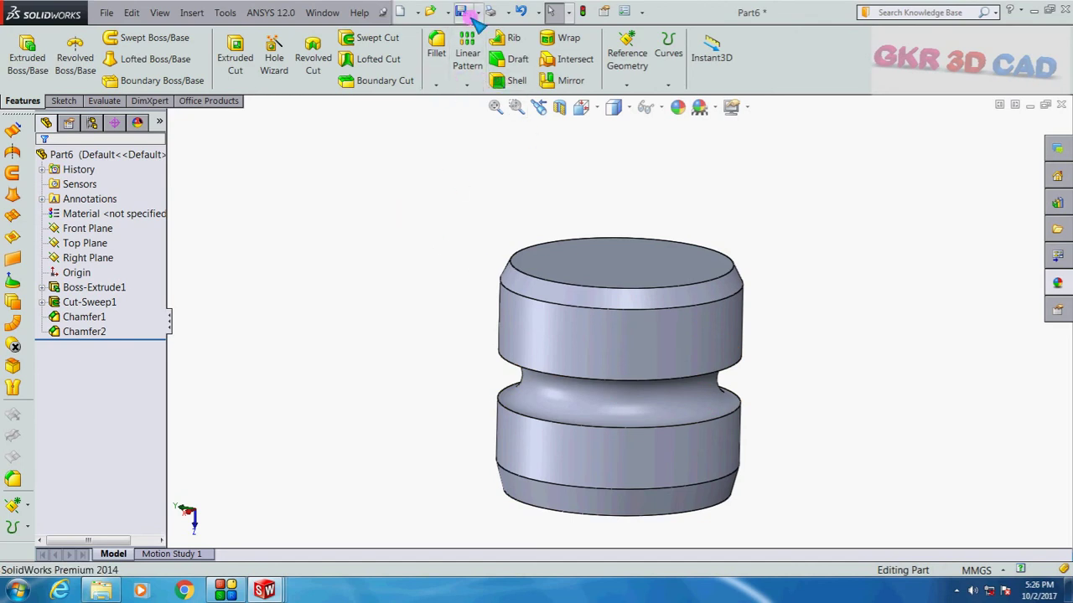
click(323, 13)
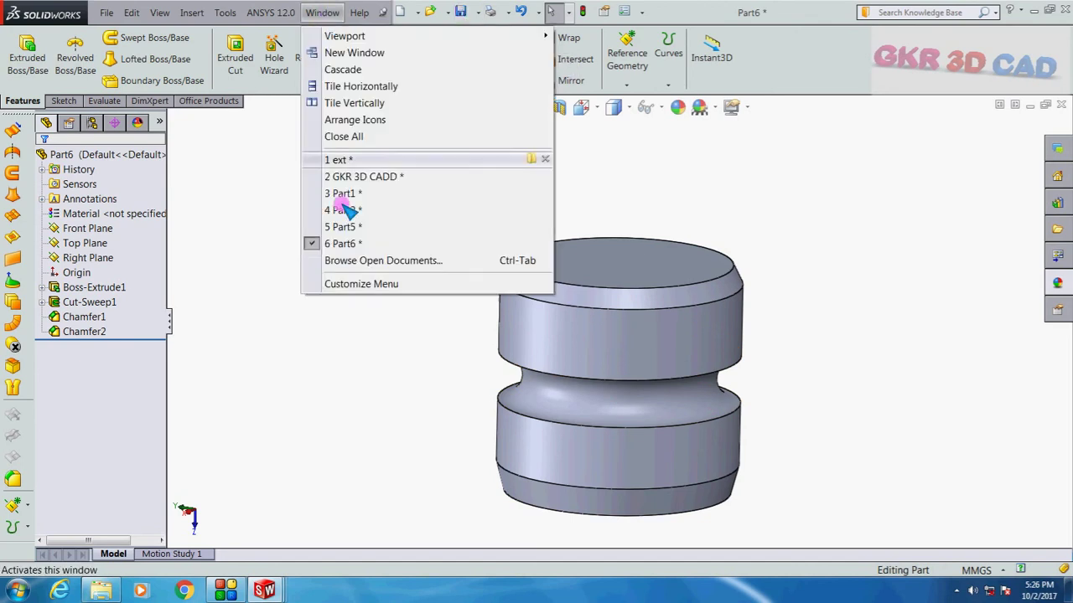
click(383, 176)
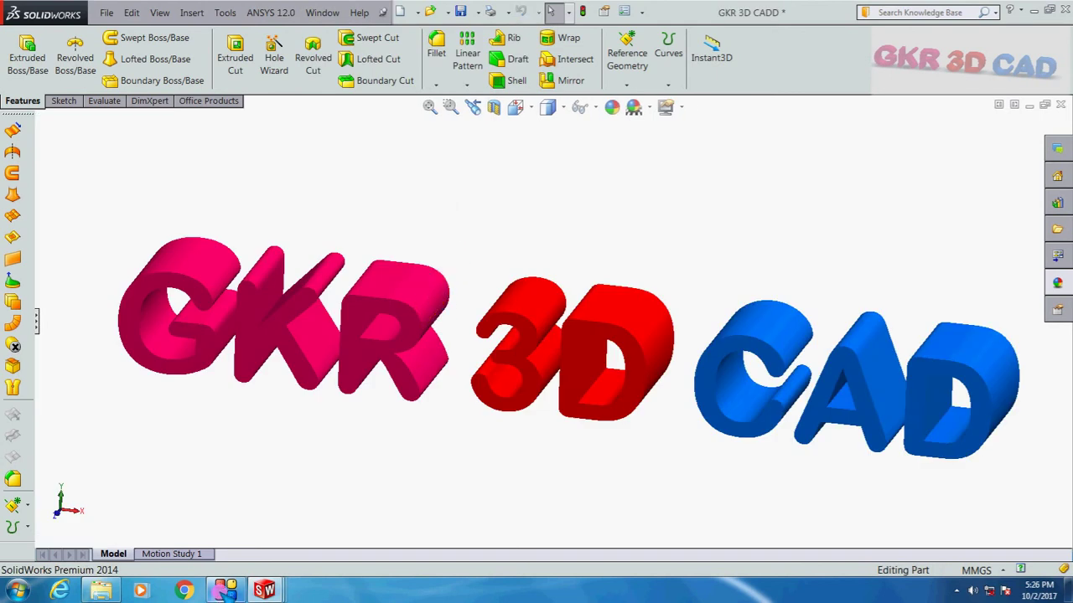
click(306, 419)
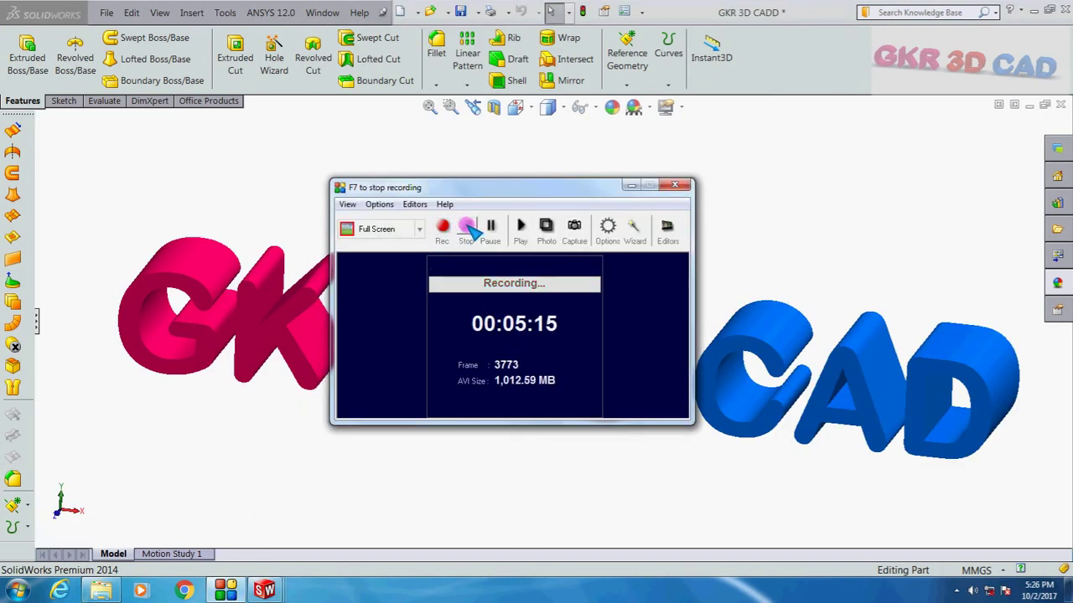